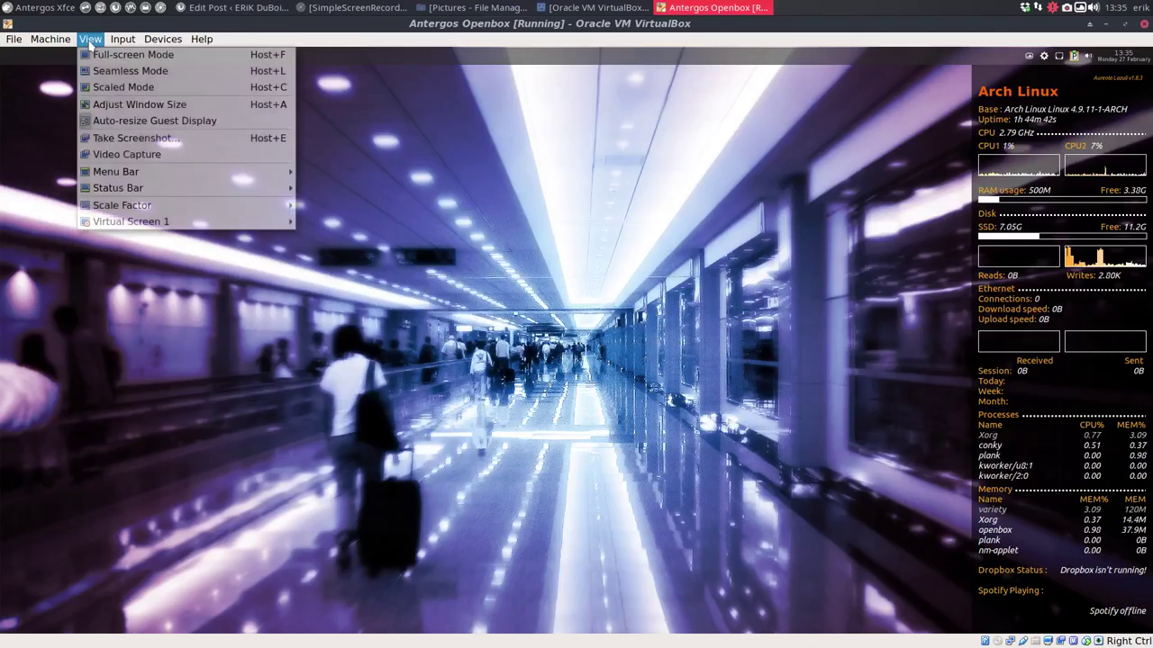
Make the VM full screen and browse the desktop menu's application categories and Accessories.
left_click(133, 54)
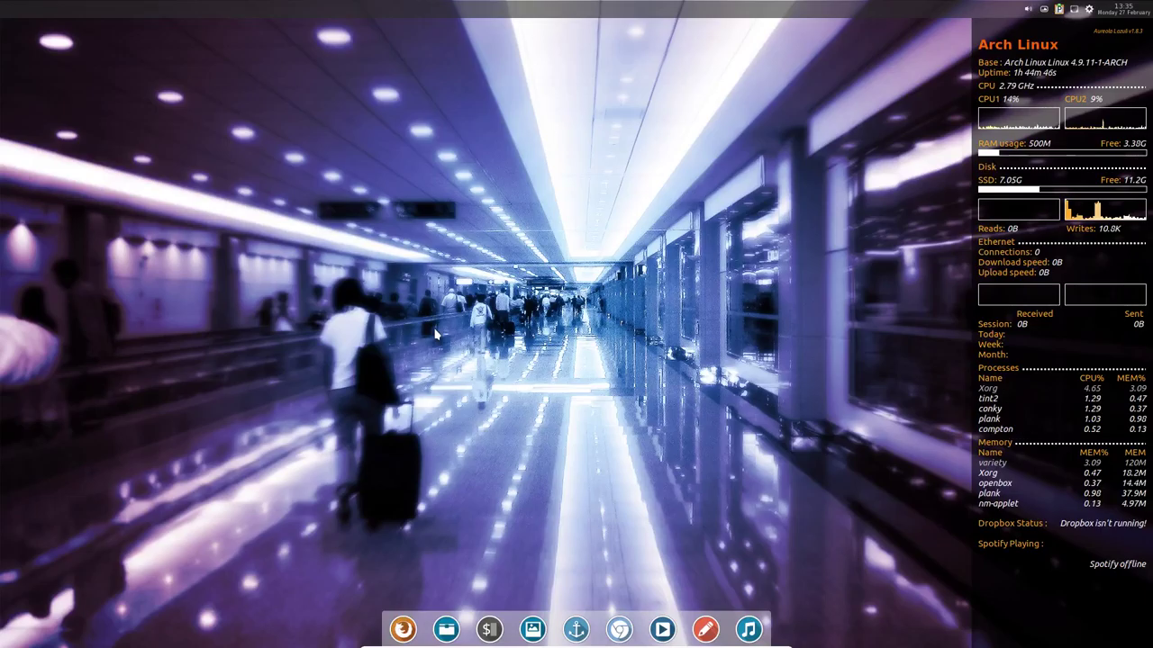
right_click(418, 261)
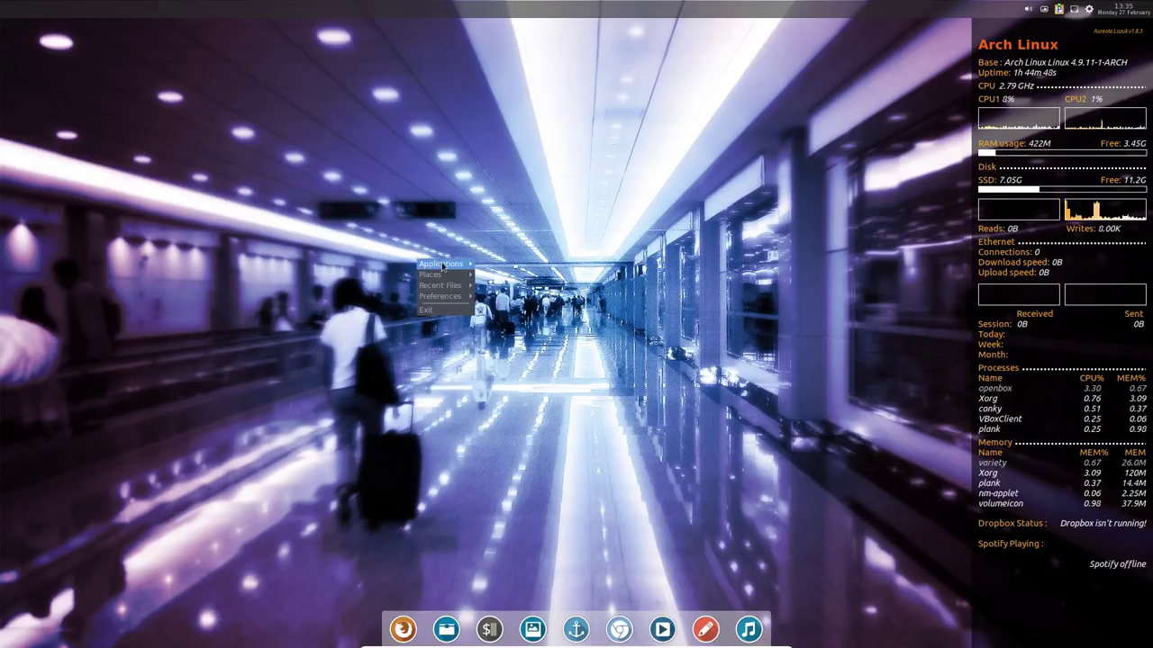
left_click(442, 266)
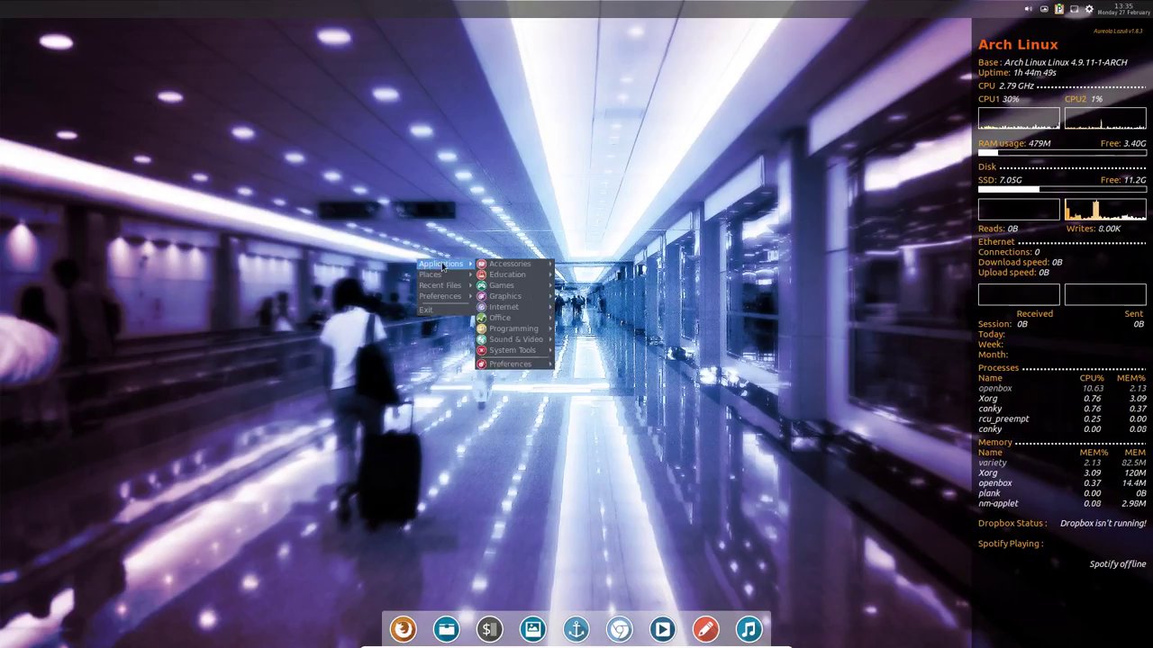
left_click(508, 263)
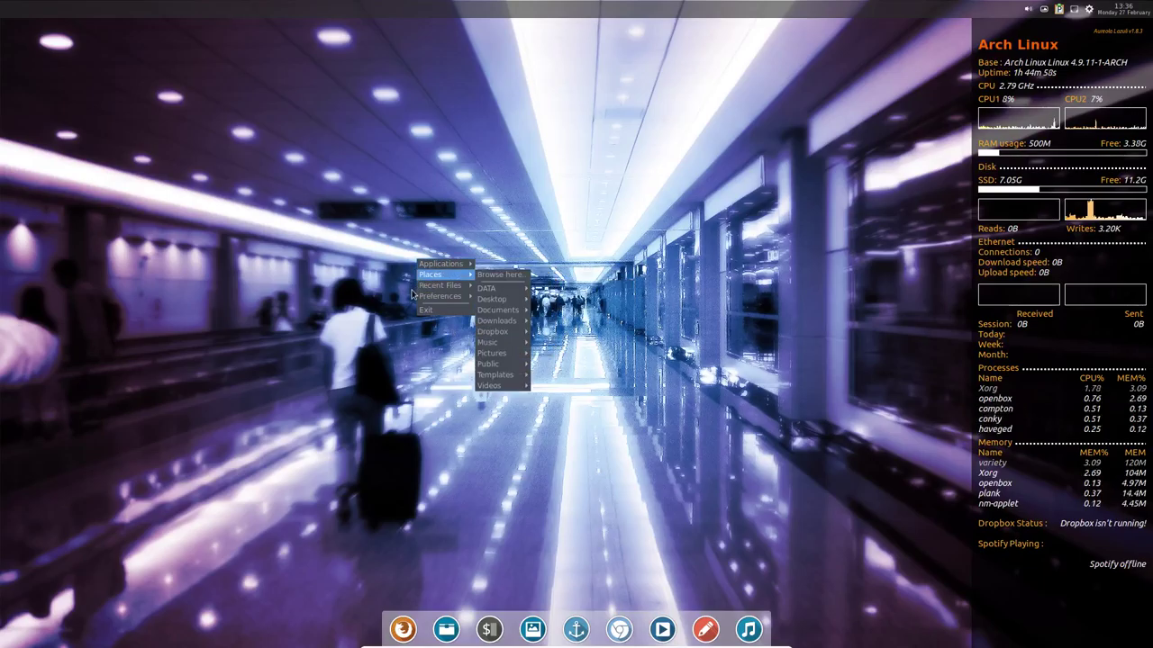
left_click(427, 252)
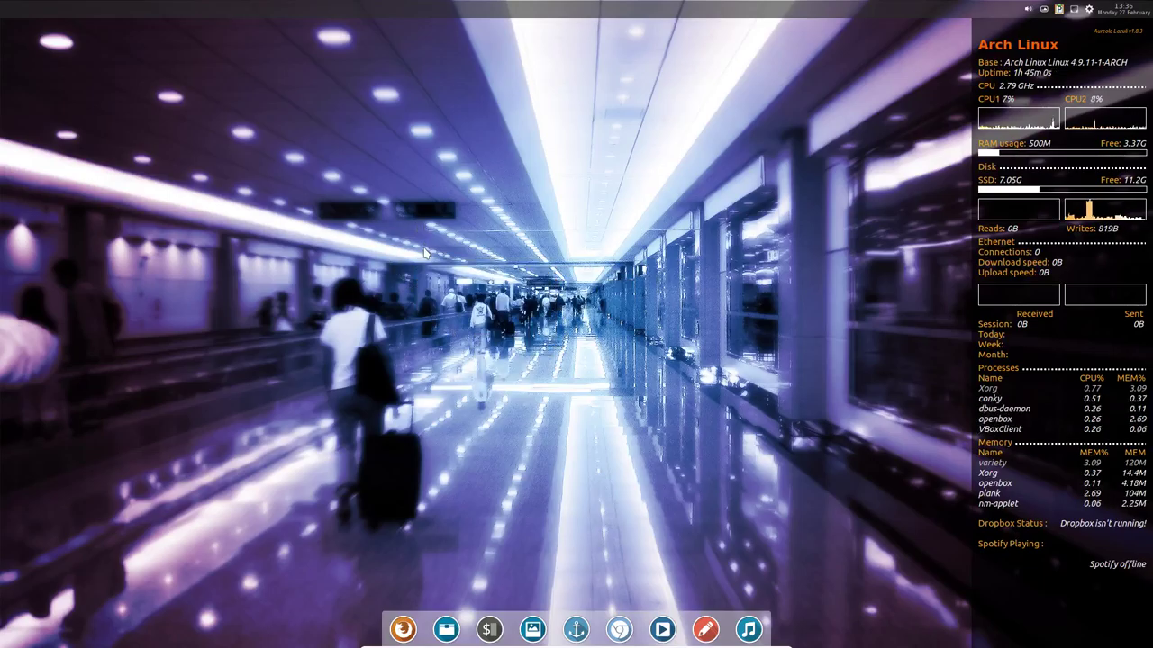
right_click(559, 251)
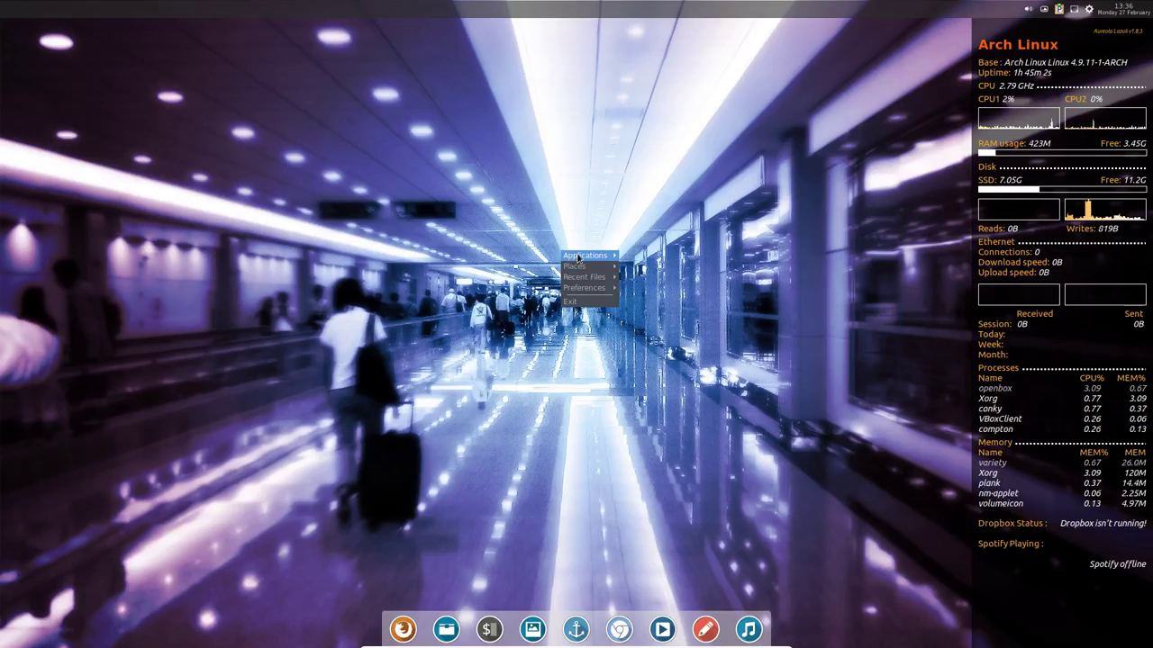
mouse_move(584, 289)
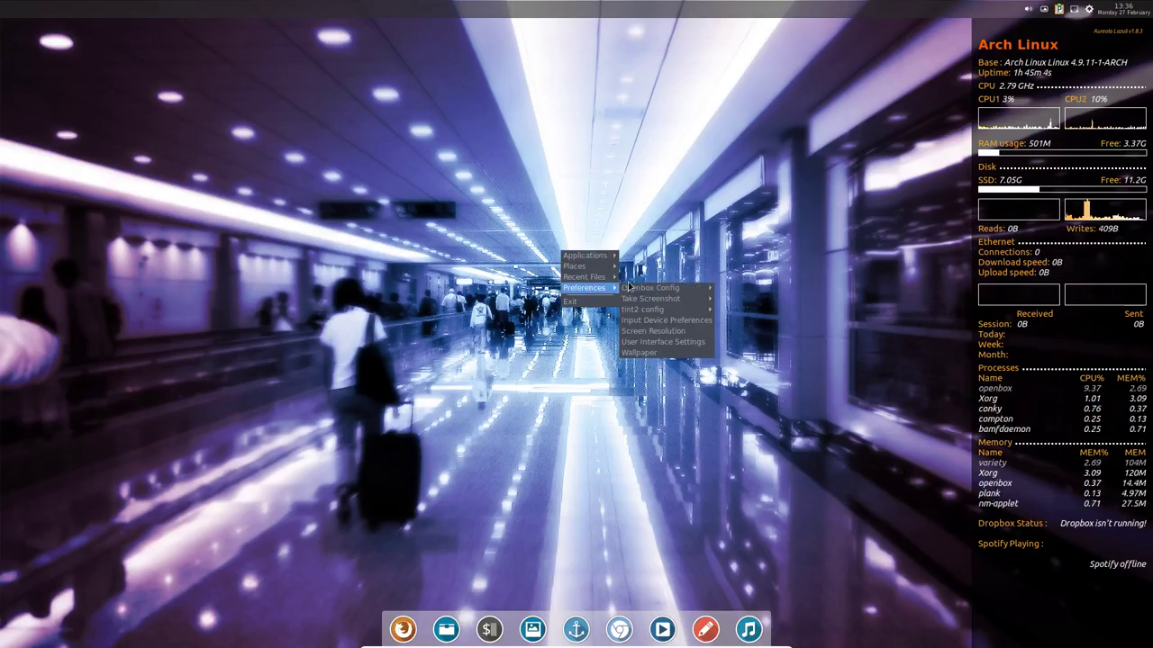
mouse_move(650, 287)
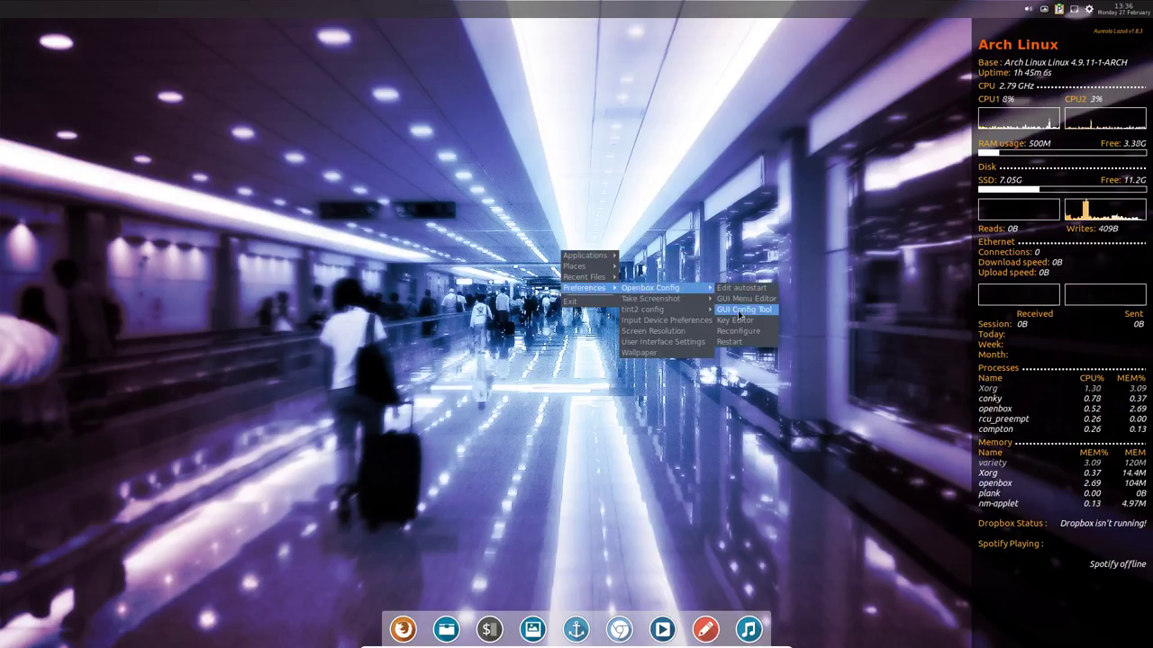
In the Openbox GUI Config Tool's Appearance settings, insert S so the button order reads NLIMSC.
left_click(746, 312)
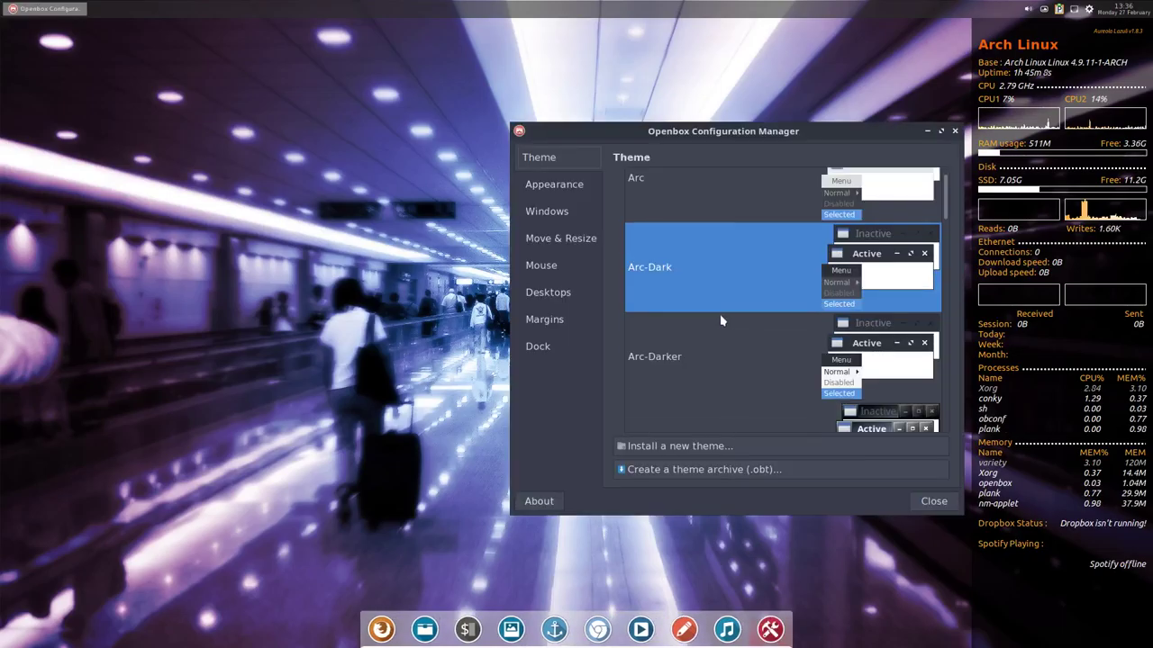
left_click_drag(755, 134, 610, 105)
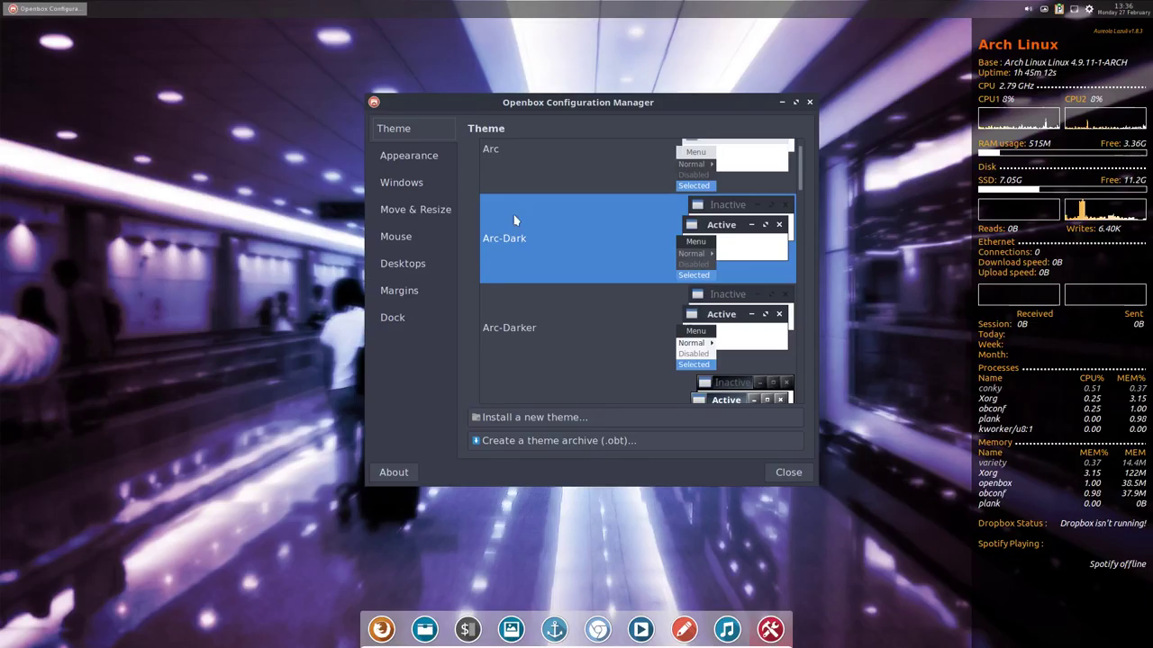
left_click(436, 158)
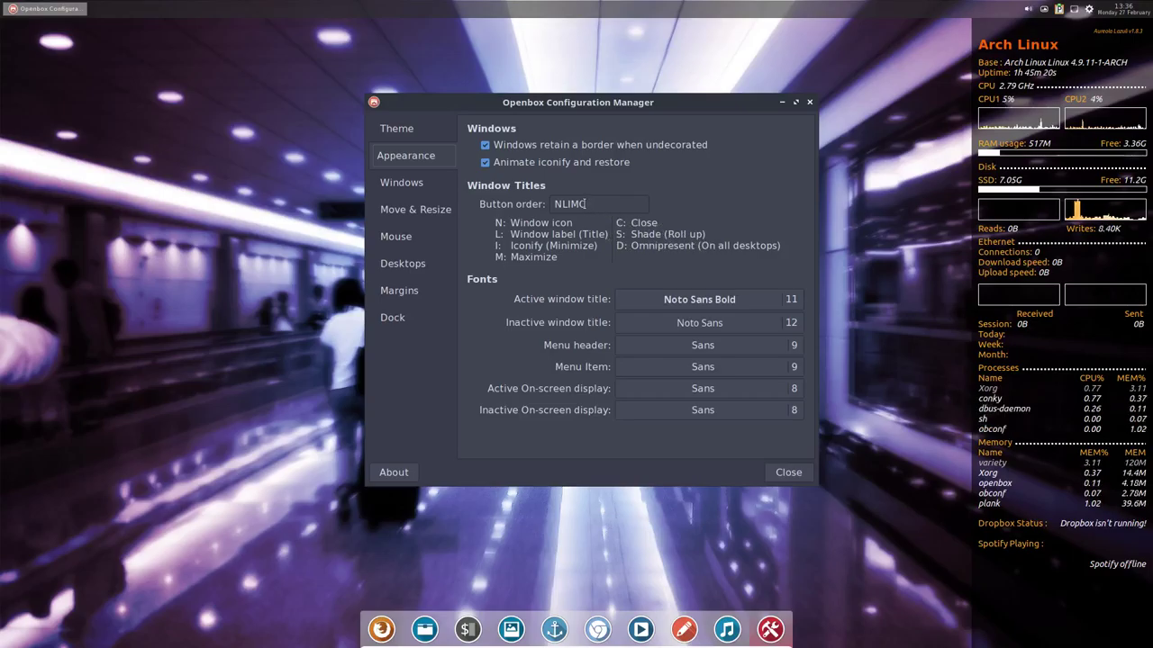
mouse_move(599, 204)
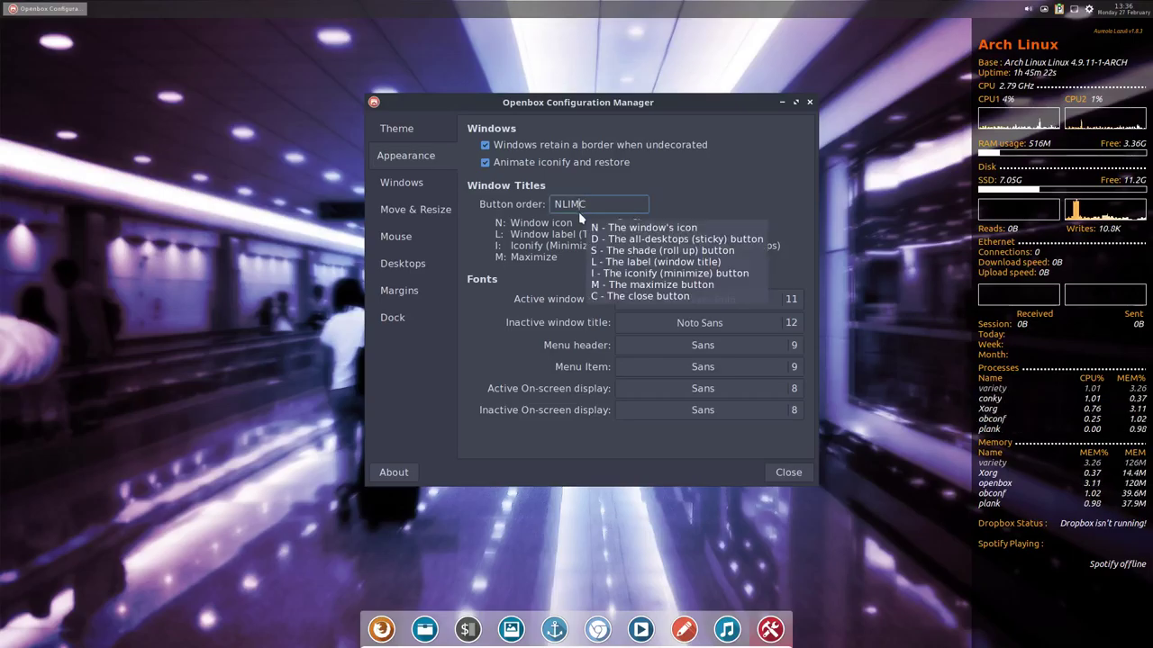
type("S")
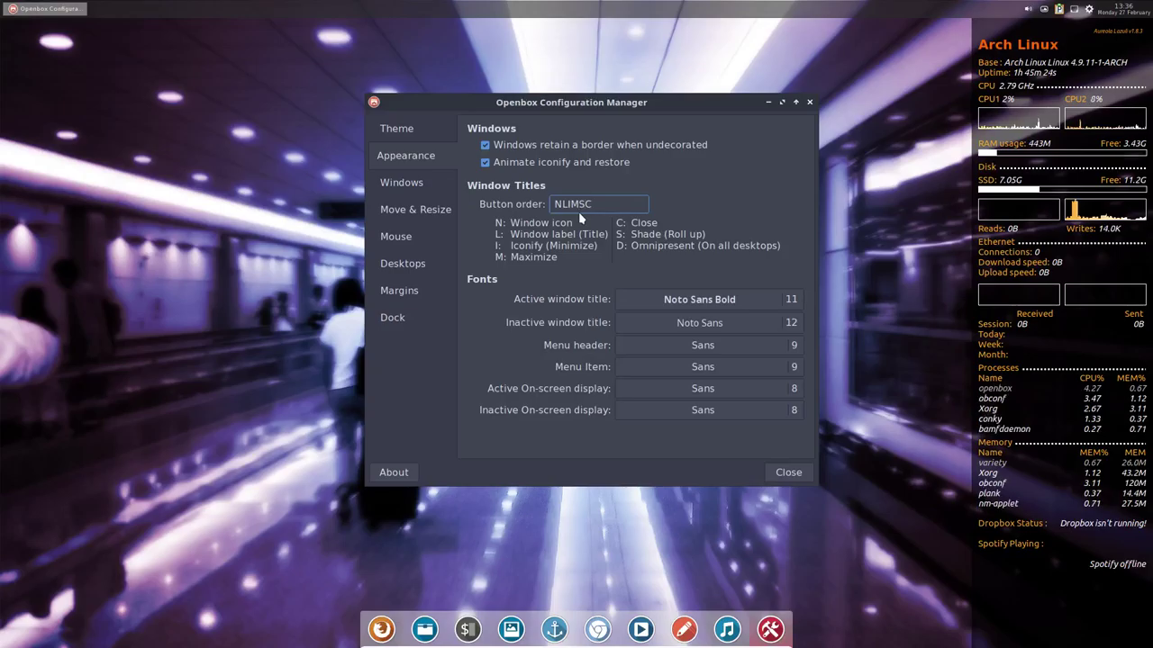
Test the new shade button, then set the active window title font to Noto Sans Bold 12.
left_click(796, 106)
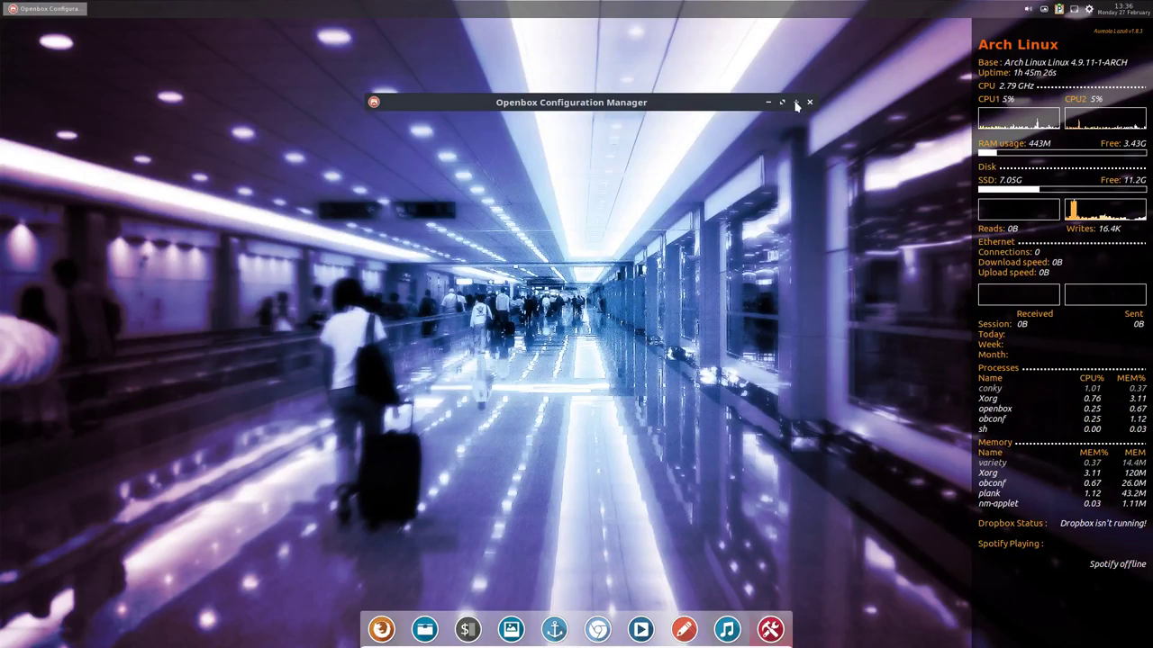
left_click(796, 106)
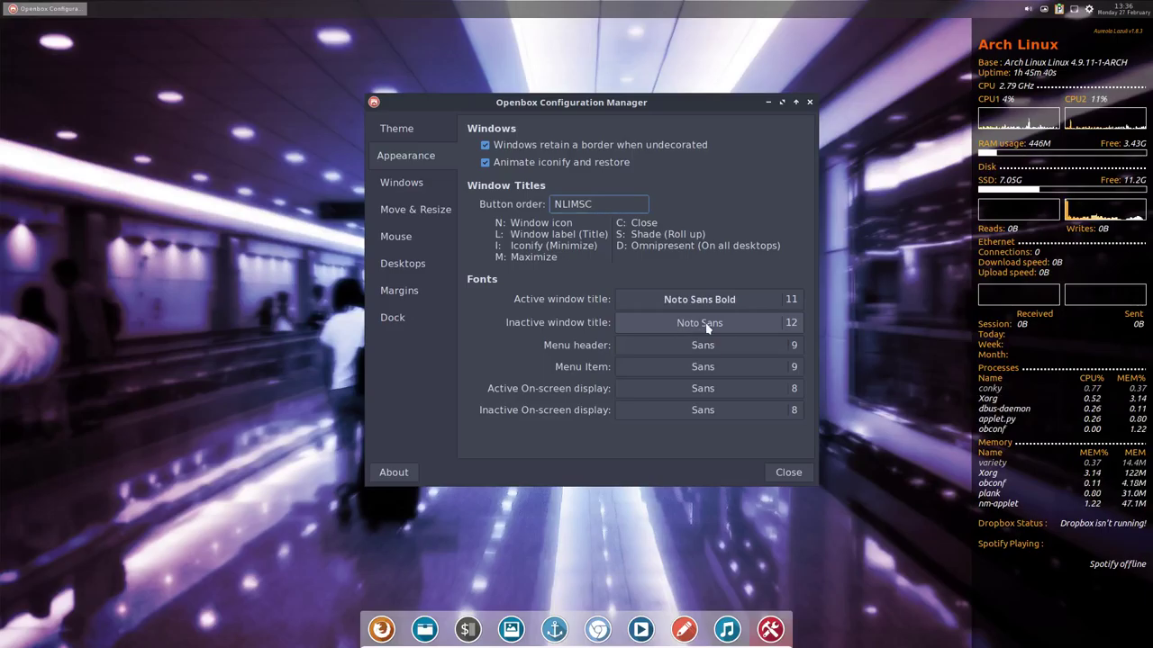
left_click(789, 301)
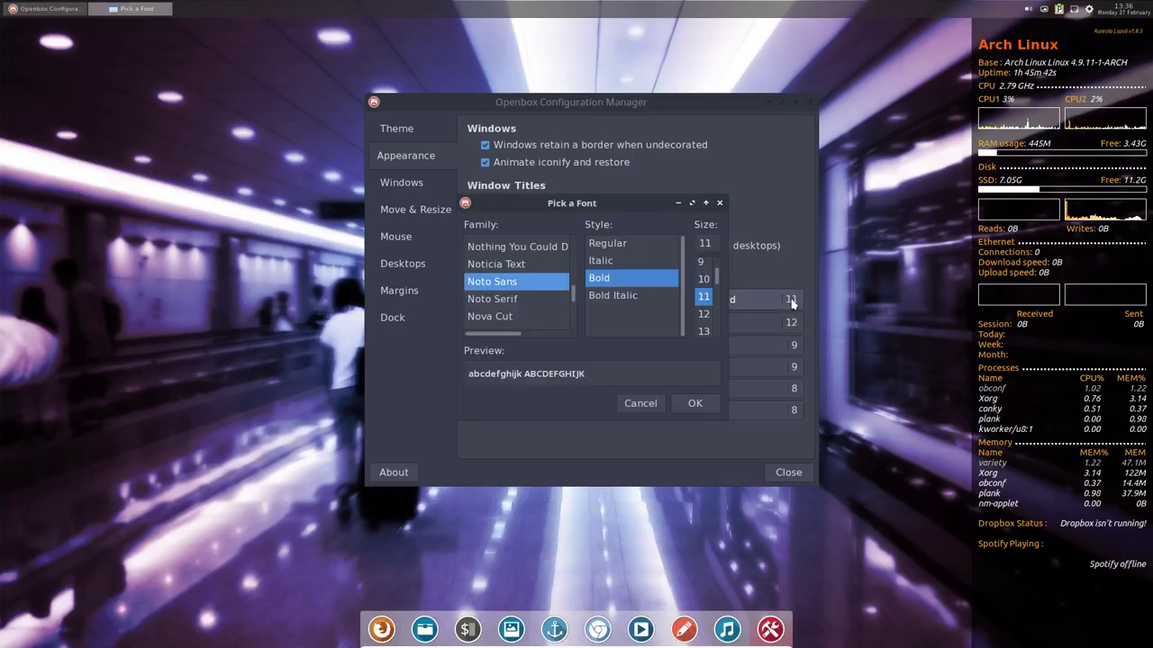
left_click(704, 313)
left_click(694, 403)
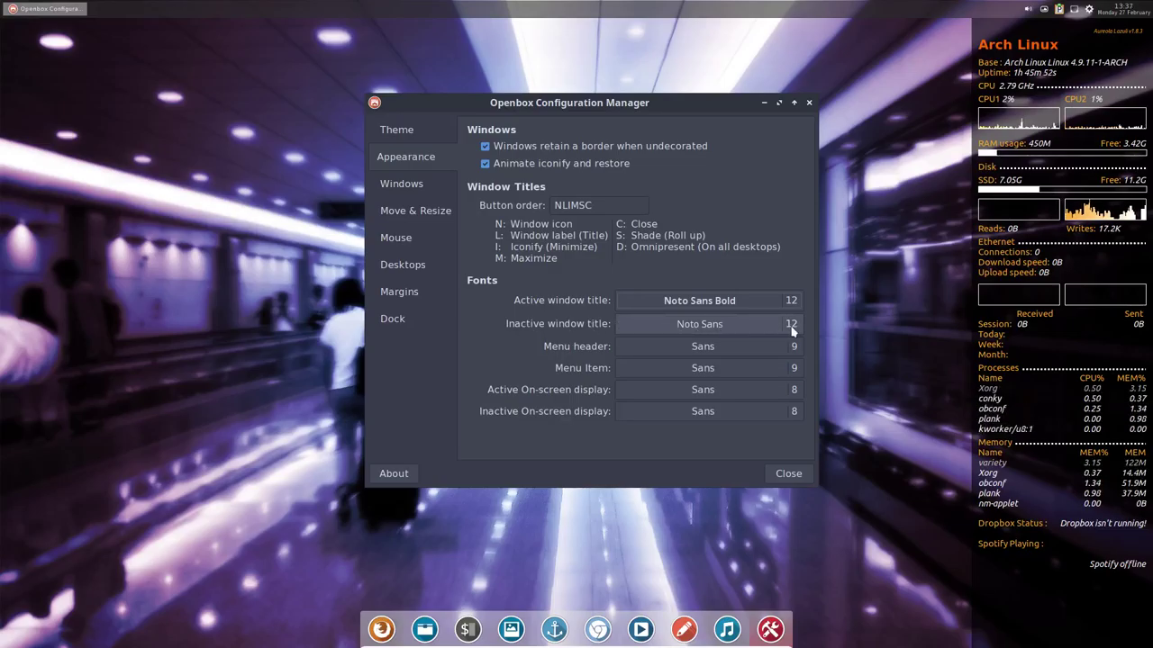
Set the menu header font to Noto Sans at size 11.
left_click(708, 353)
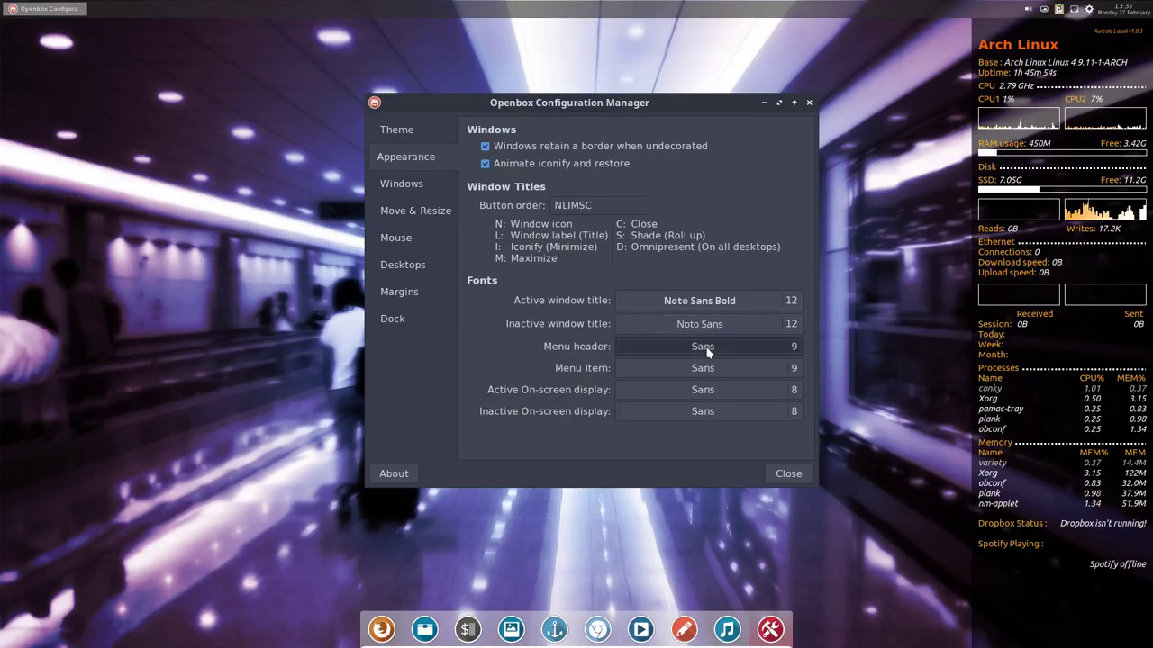
left_click(705, 336)
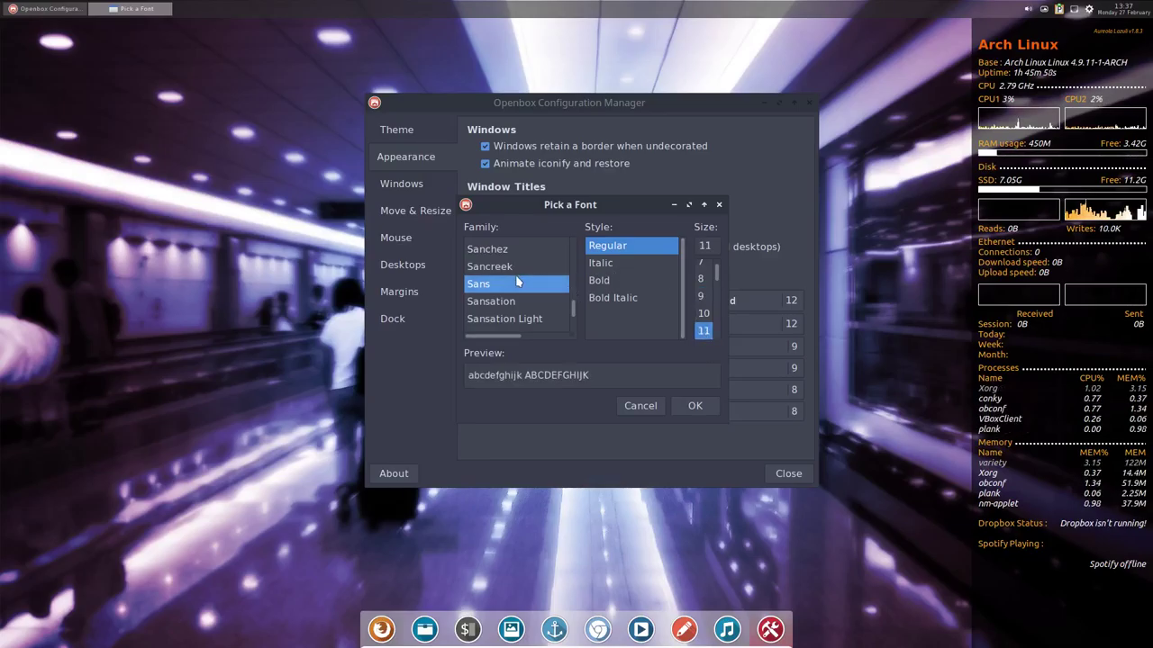
type("noto ")
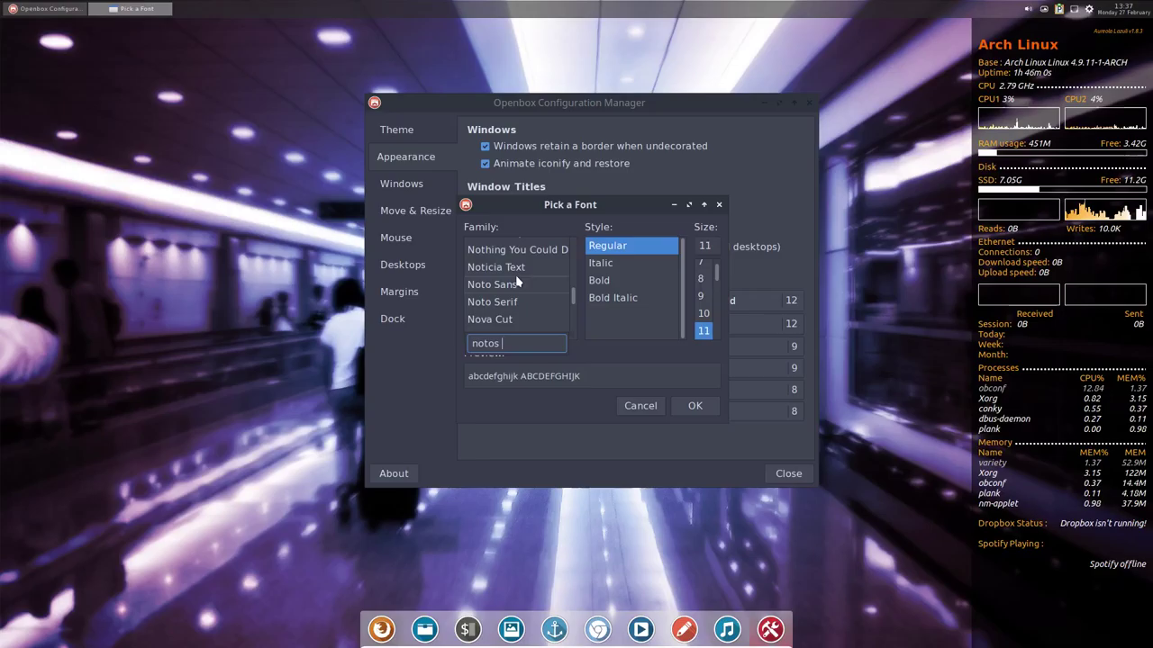
type("s")
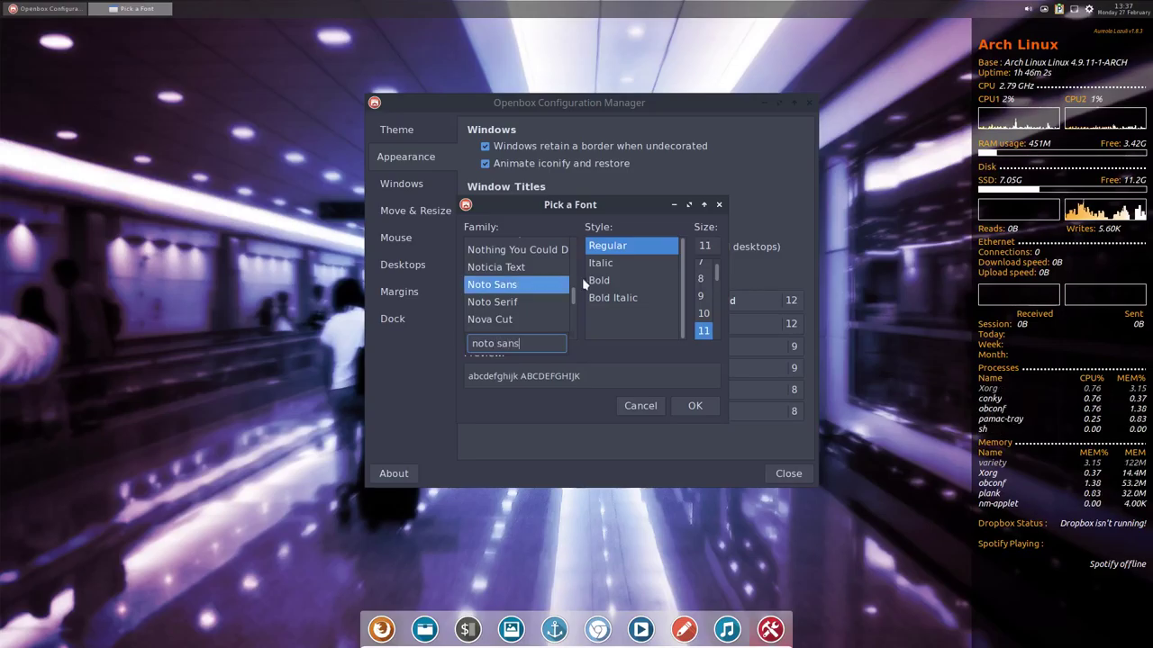
left_click(696, 412)
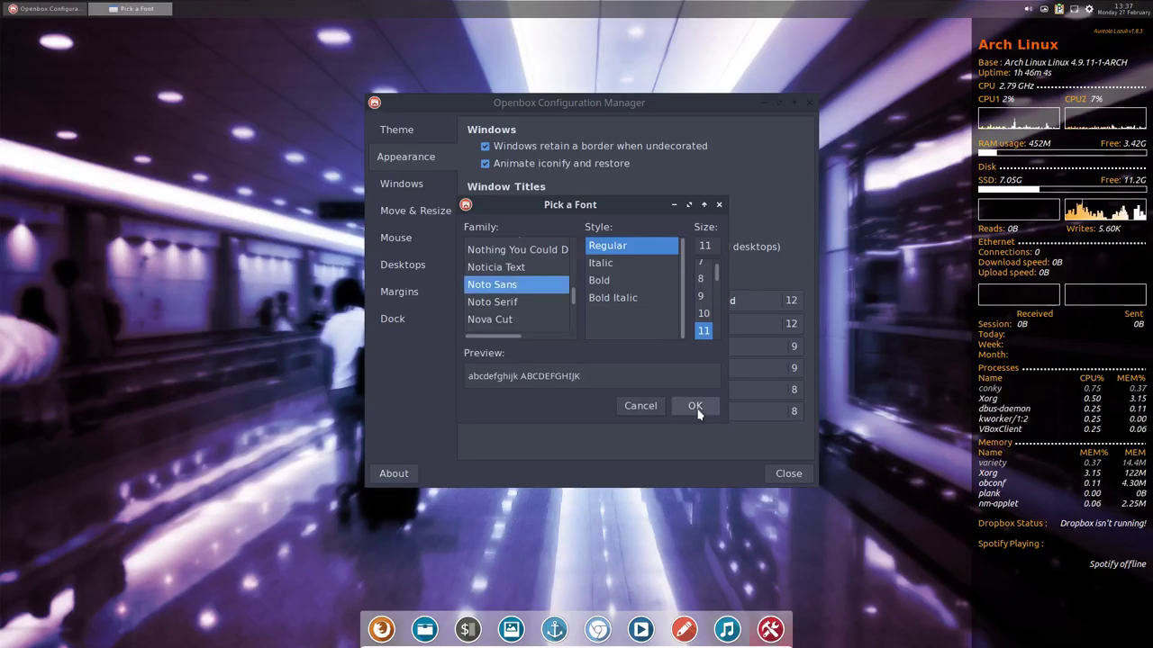
left_click(695, 407)
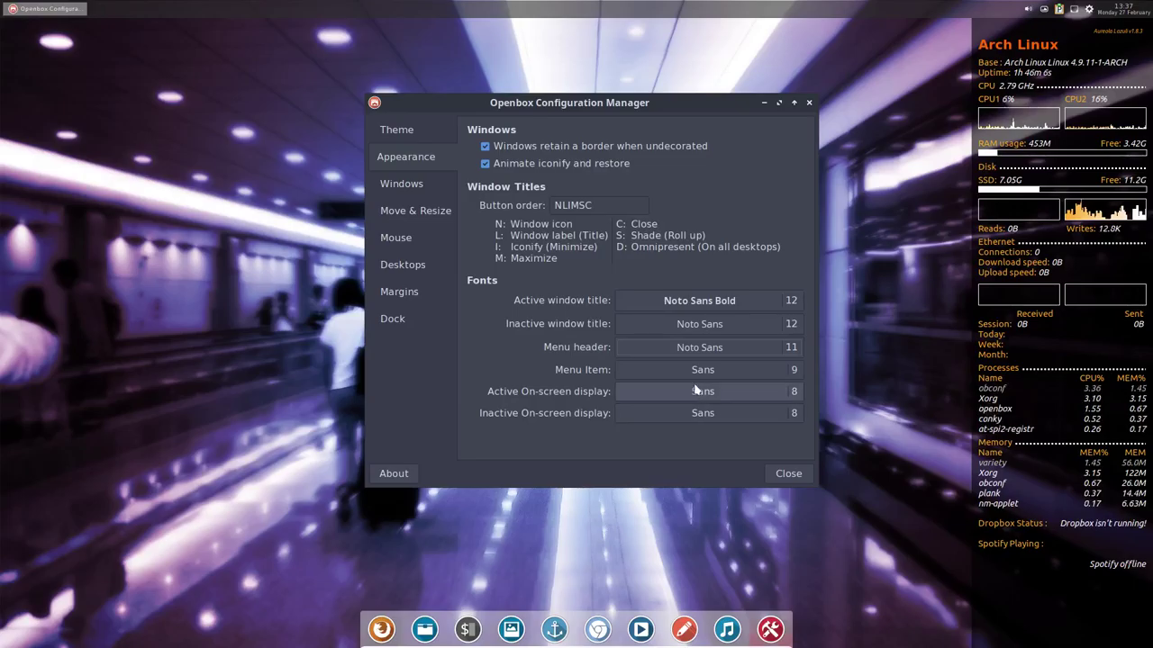
Set the menu item font to Noto Sans at size 11.
left_click(708, 371)
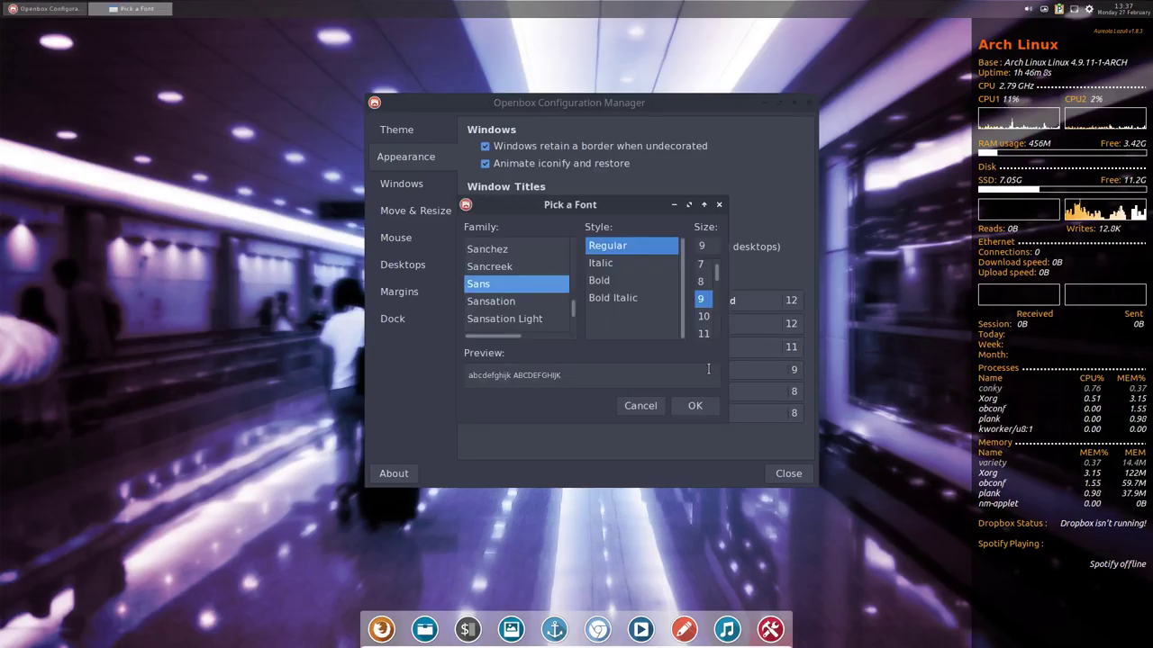
type("noto ")
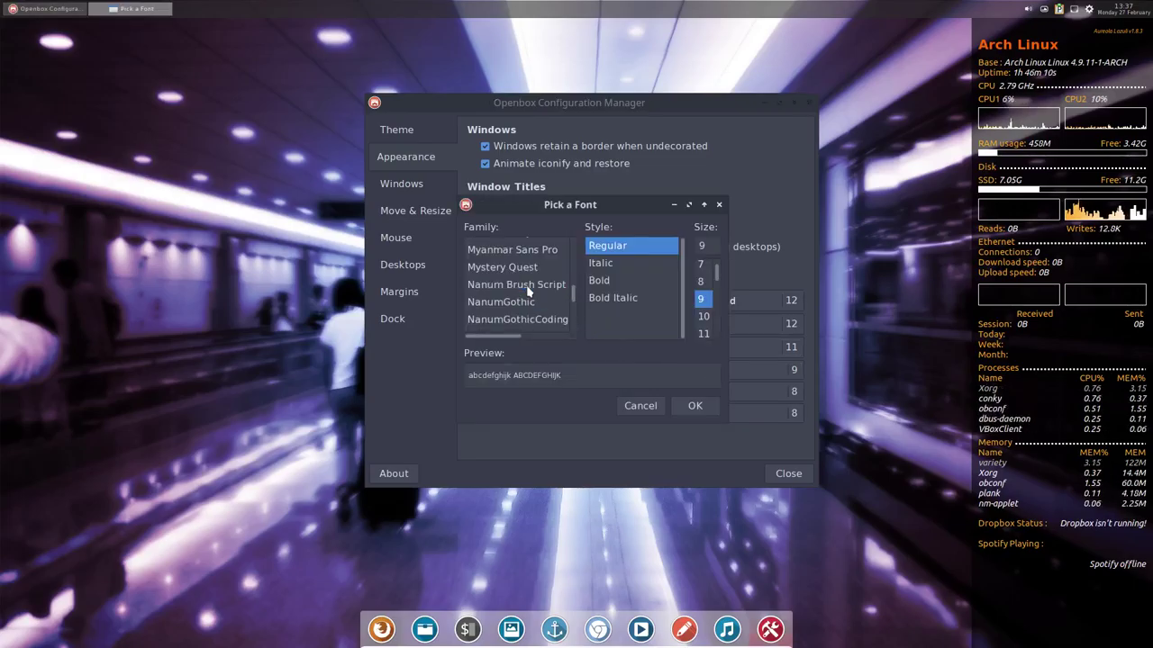
type("s")
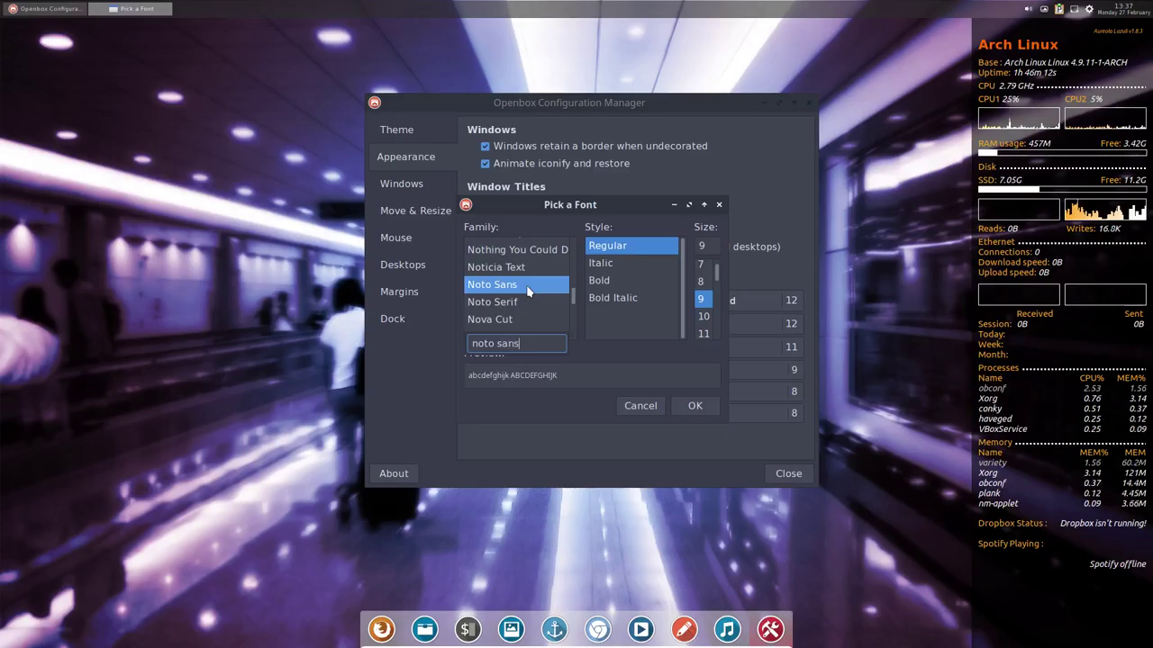
left_click(704, 332)
left_click(694, 406)
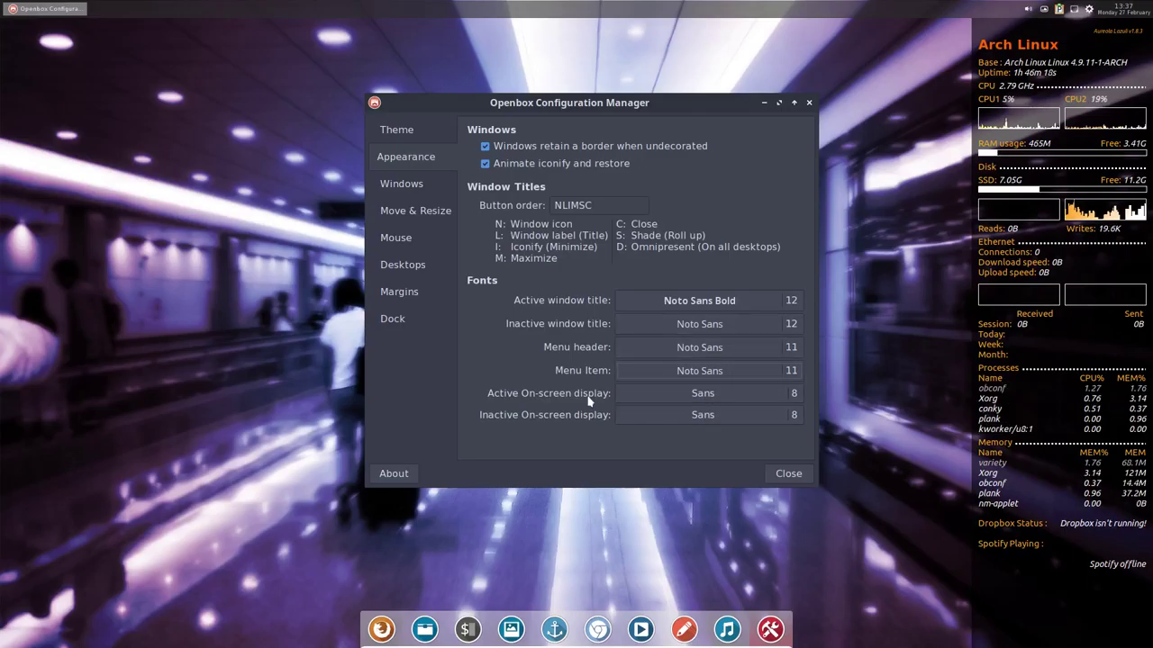
Change the active on-screen display font to Noto Sans 11.
left_click(695, 401)
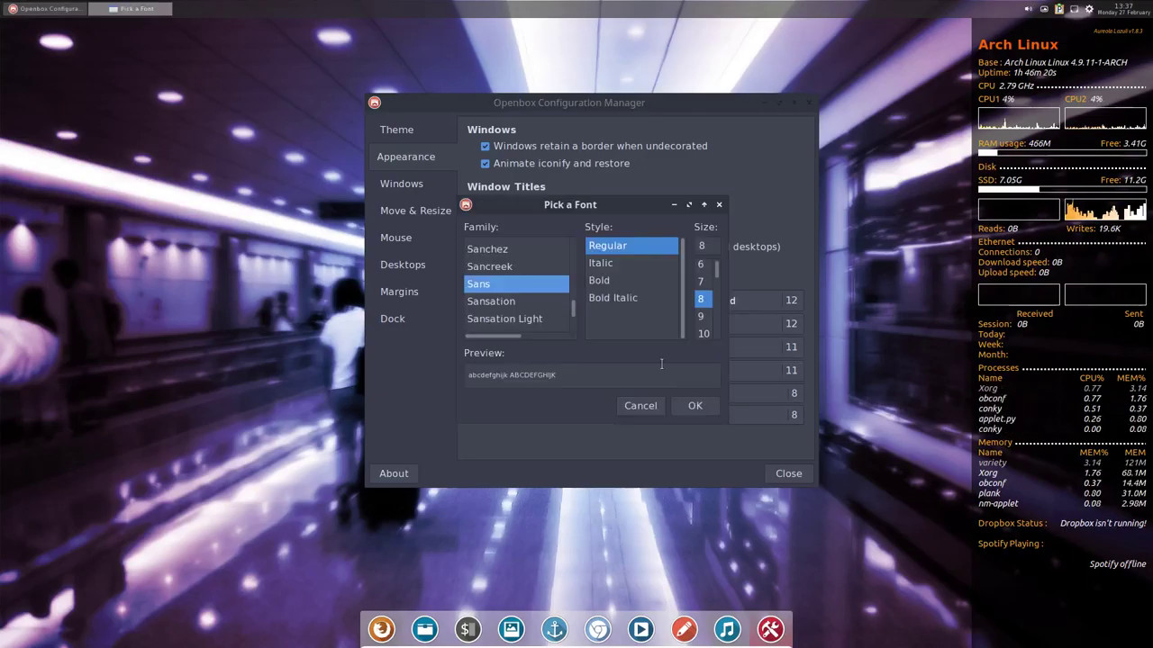
type("noo")
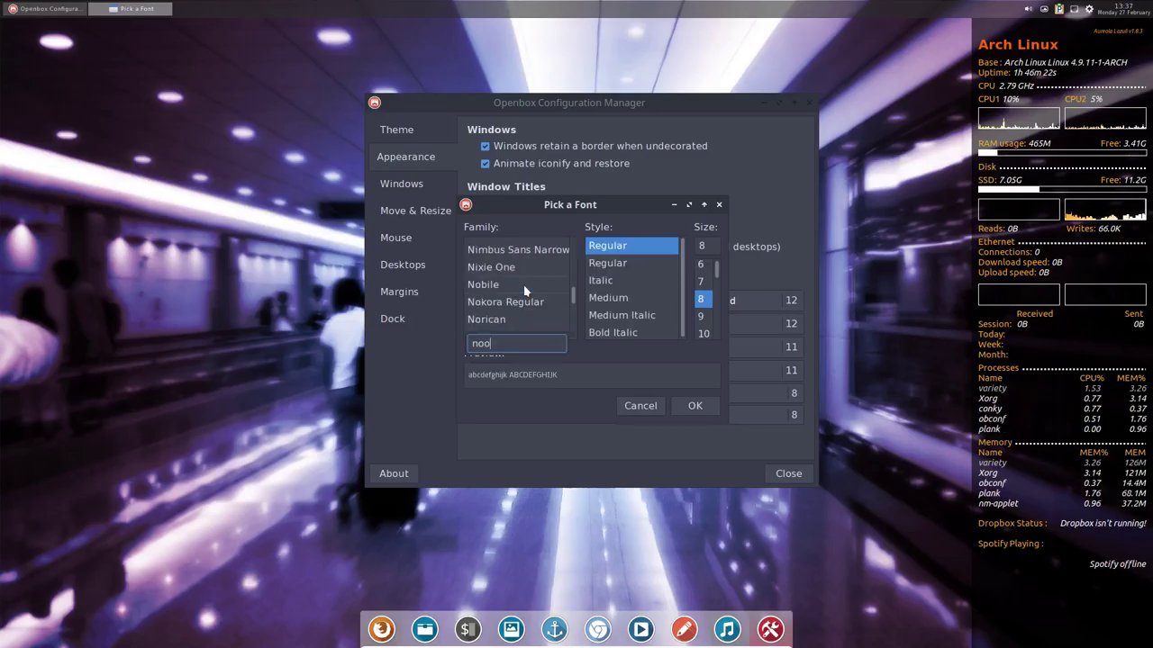
key("BackSpace")
type("to sans")
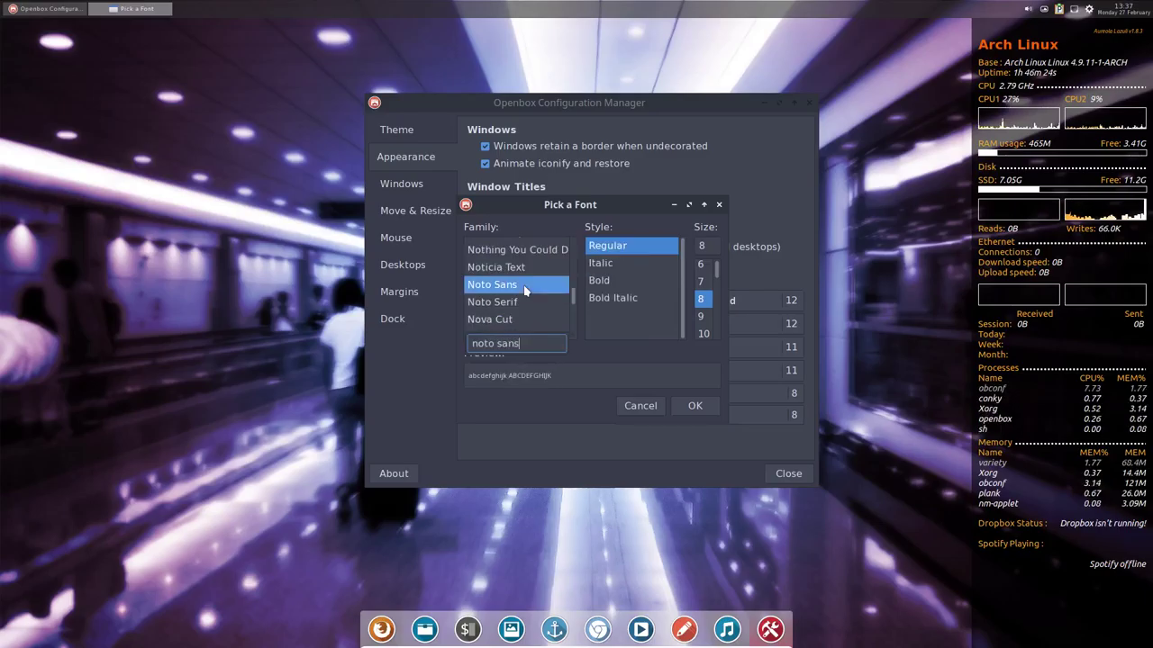
scroll(705, 324, "down", 1)
left_click(704, 320)
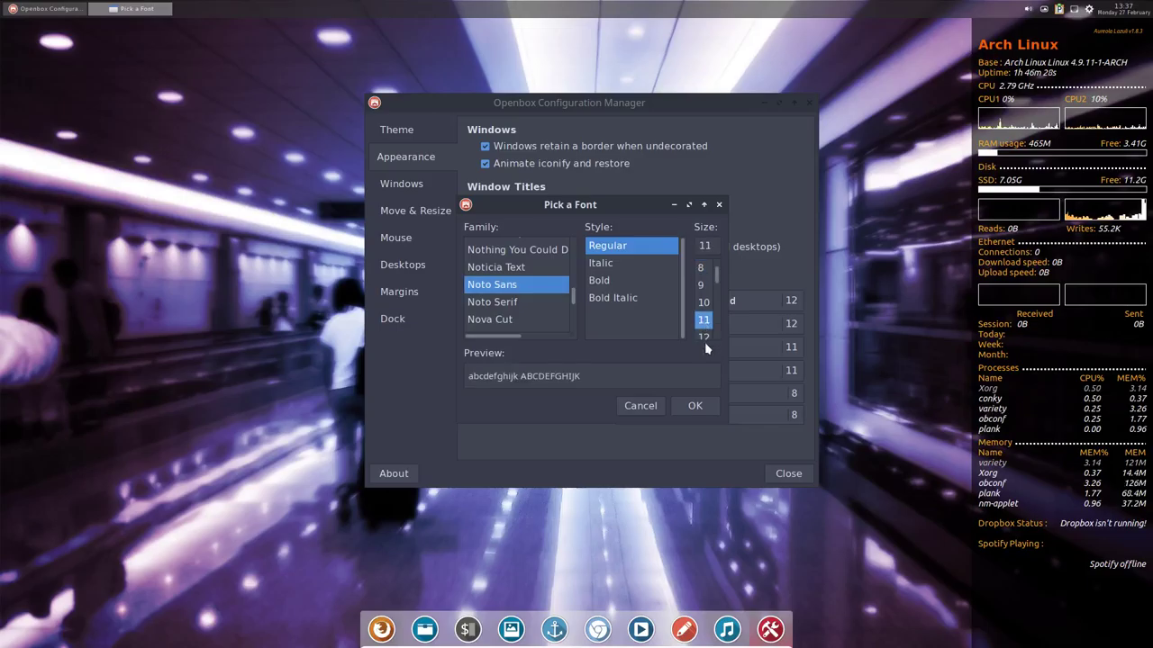
left_click(694, 406)
Change the inactive on-screen display font to Noto Sans 11.
left_click(729, 416)
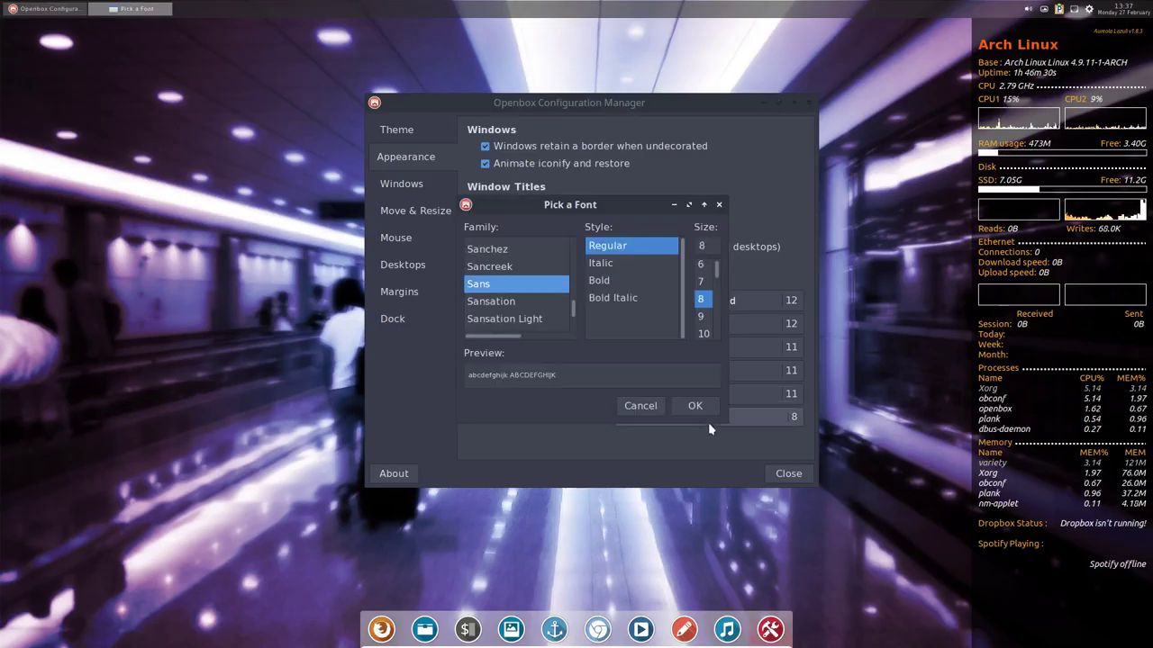
left_click(493, 304)
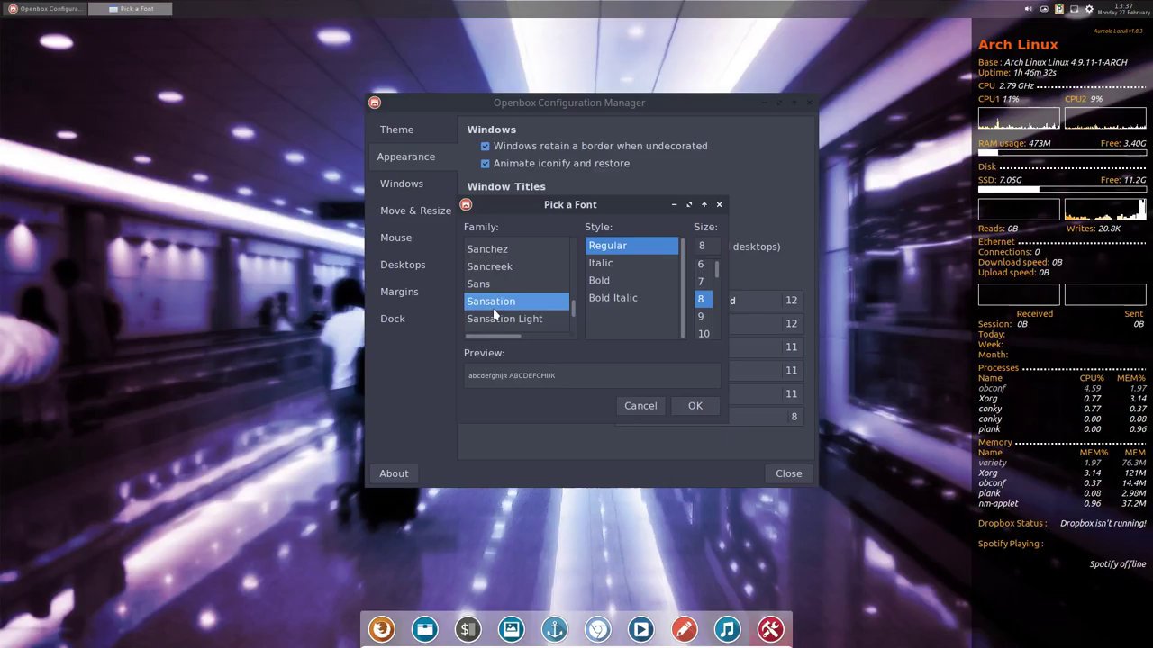
type("noto sans")
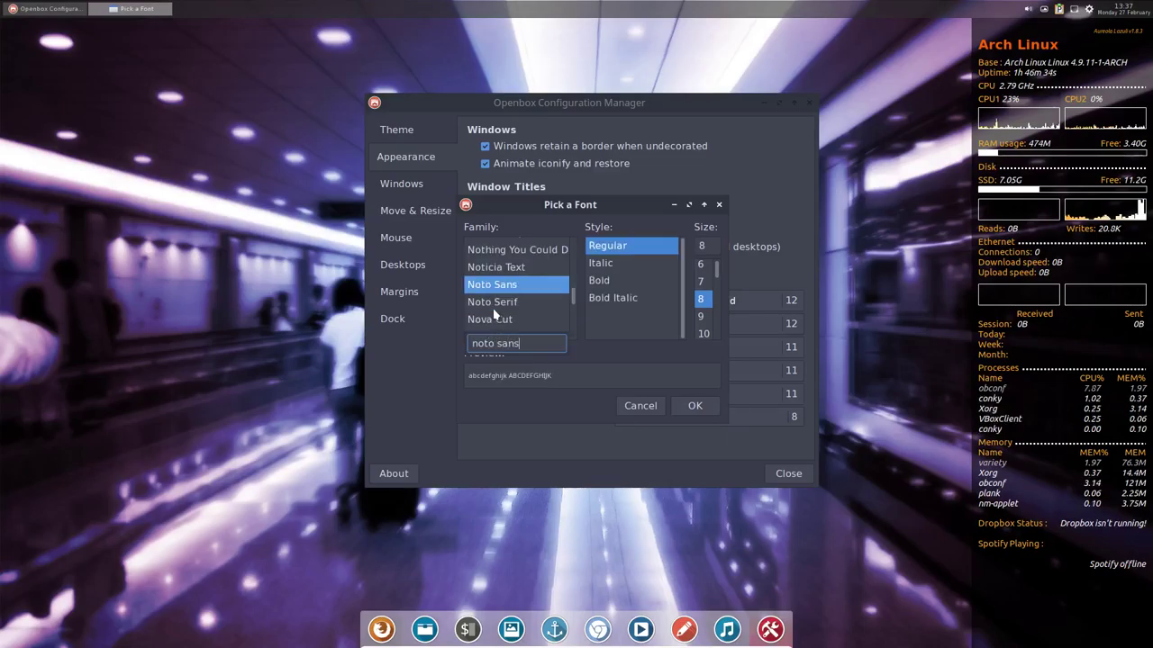
left_click(702, 334)
left_click(703, 331)
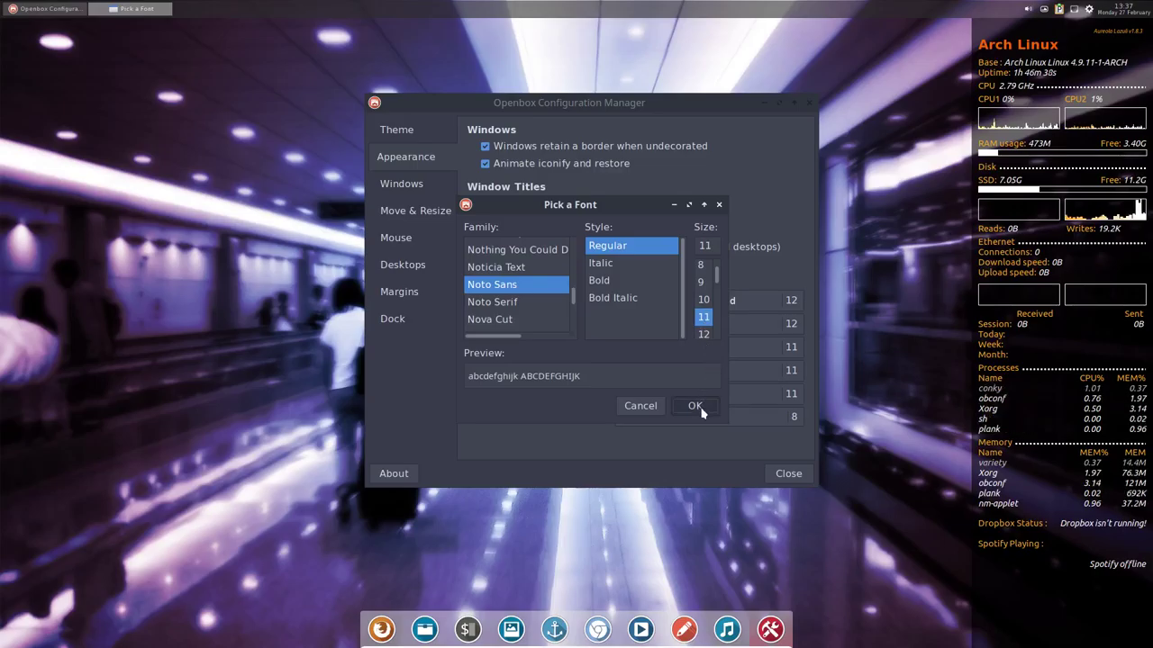
left_click(701, 408)
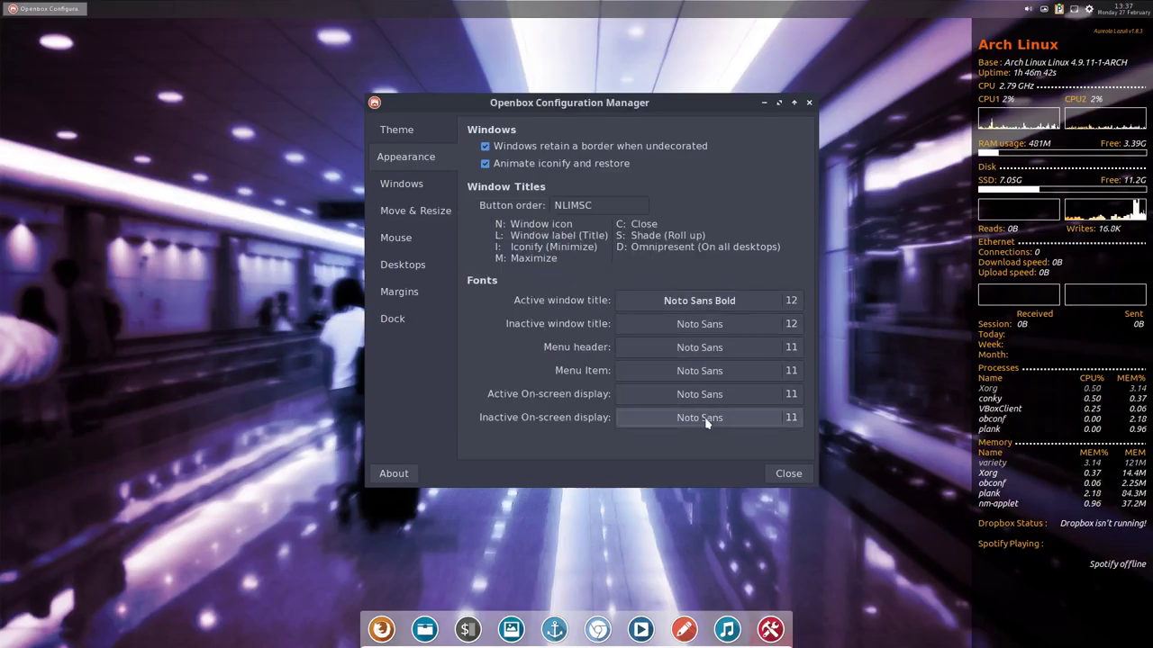
Close Openbox Configuration Manager and relaunch it from the desktop menu's Openbox Config entry.
right_click(270, 293)
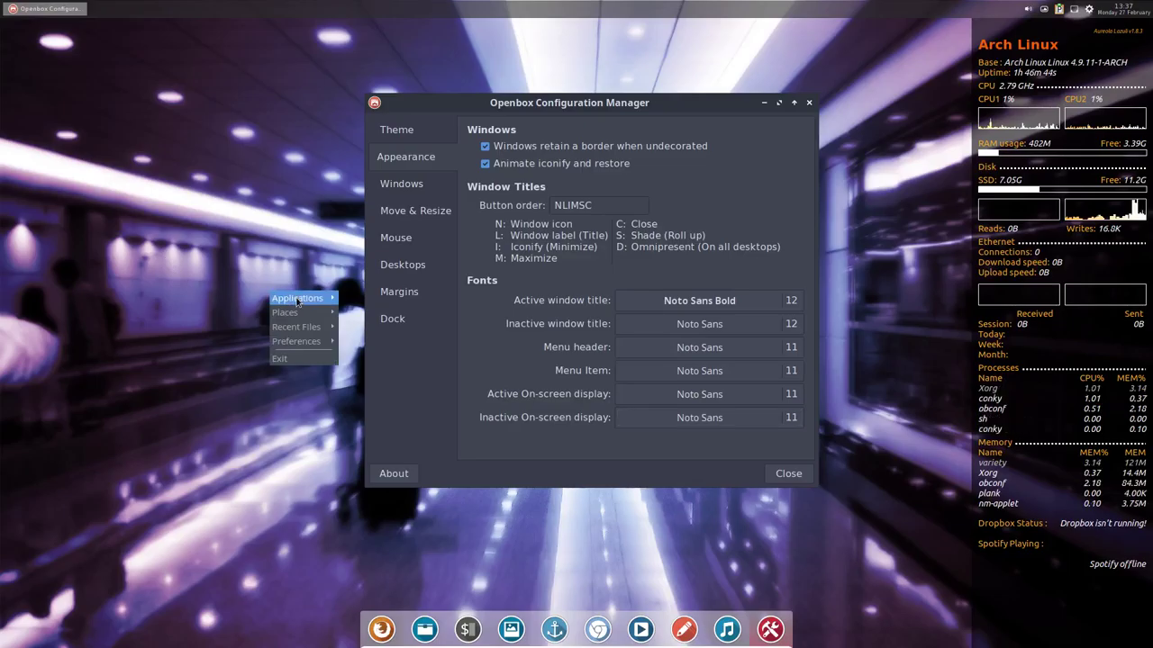
left_click(789, 484)
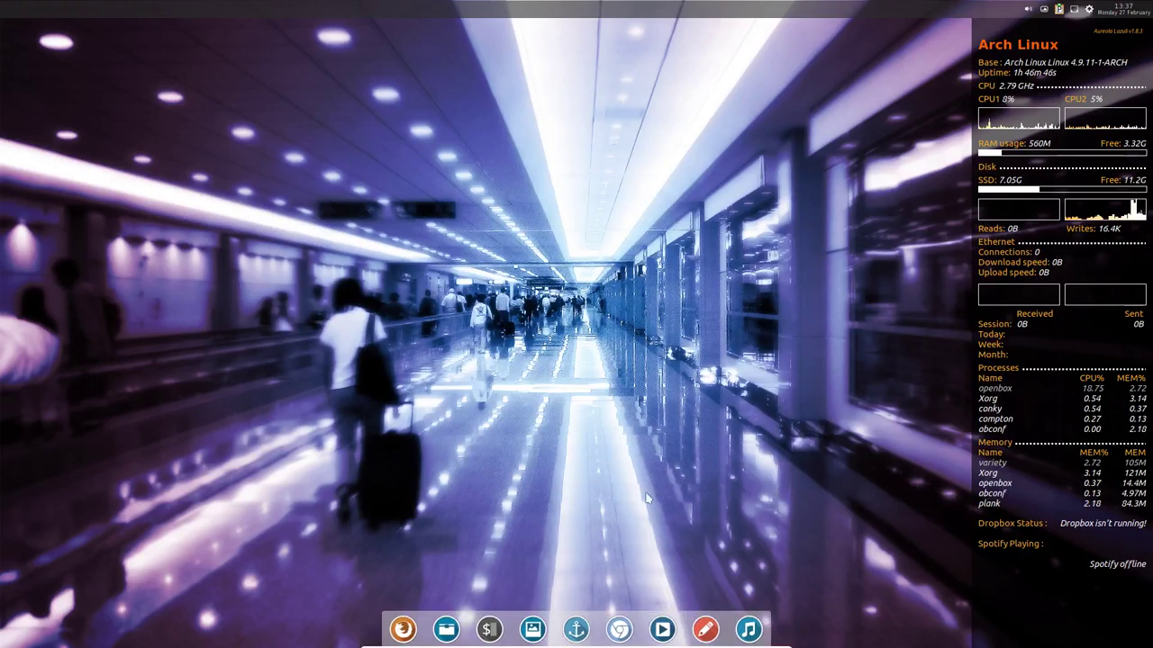
right_click(295, 192)
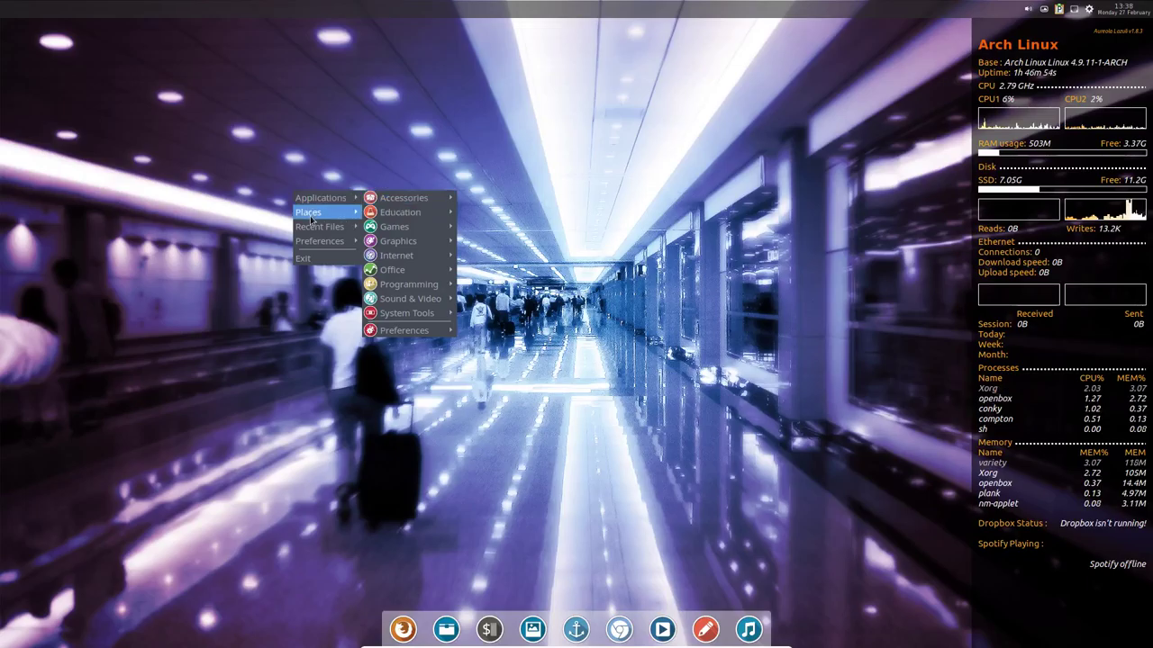
mouse_move(320, 241)
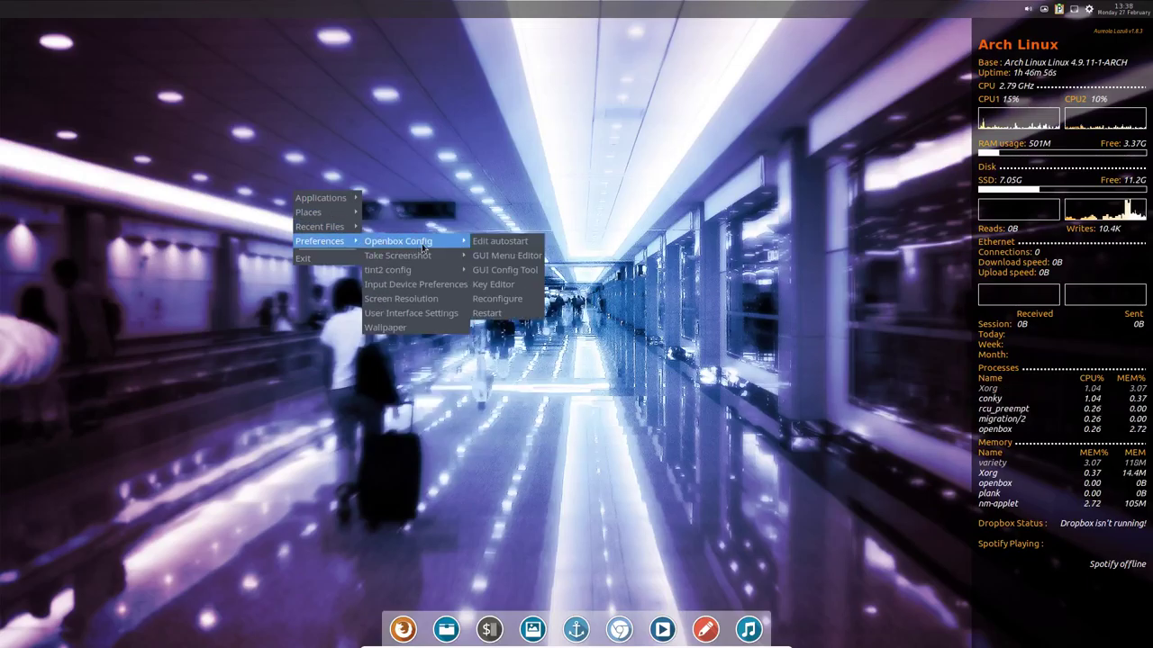
left_click(504, 270)
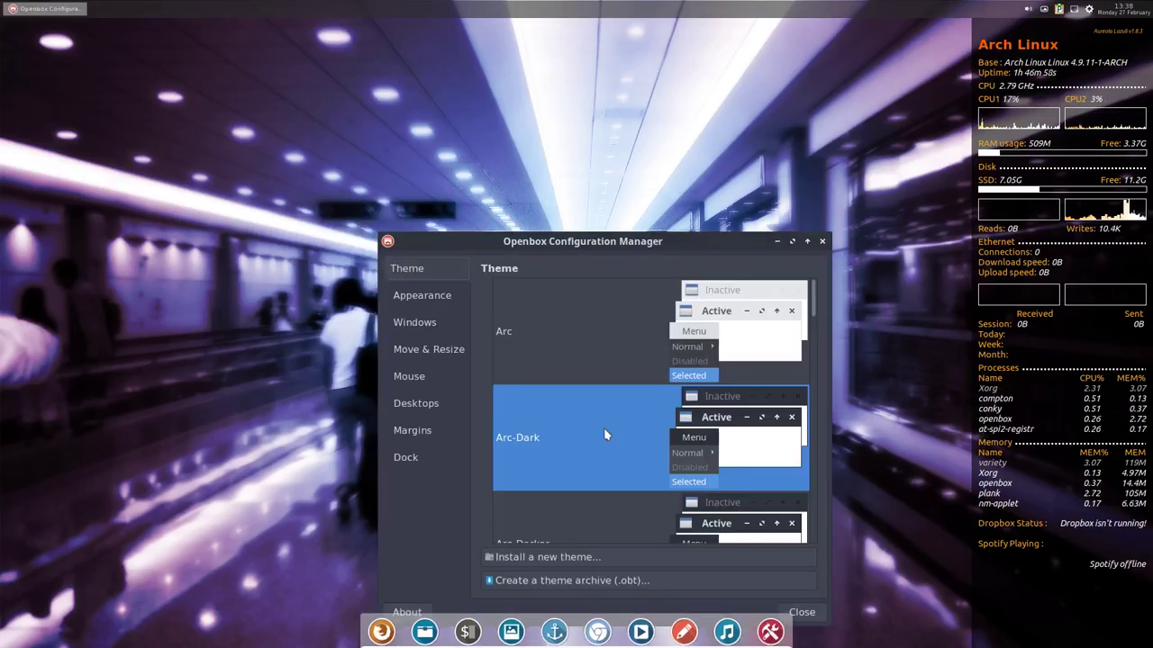
In the Appearance settings, set the menu header font size to 12.
left_click(462, 302)
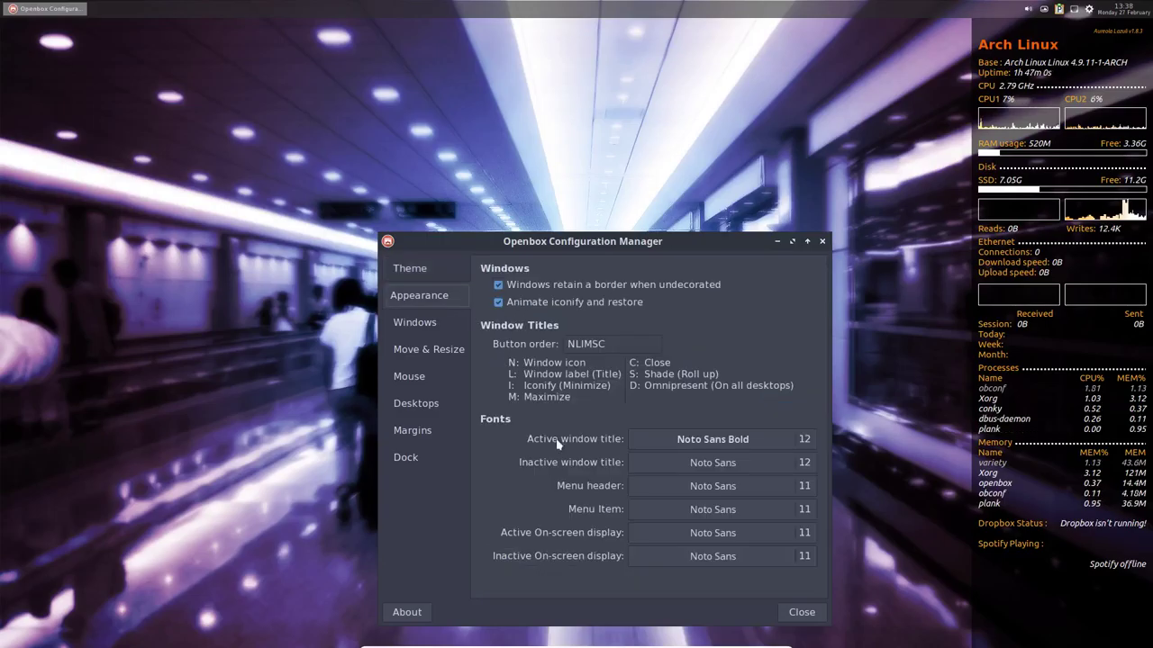
left_click(804, 486)
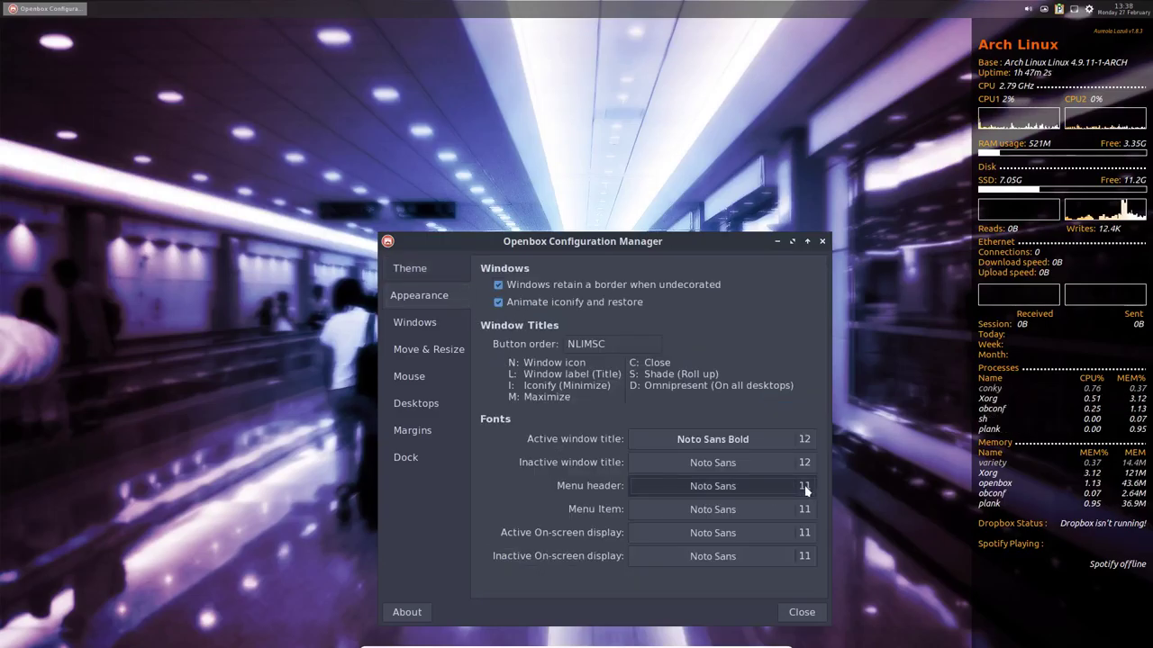
scroll(725, 455, "down", 3)
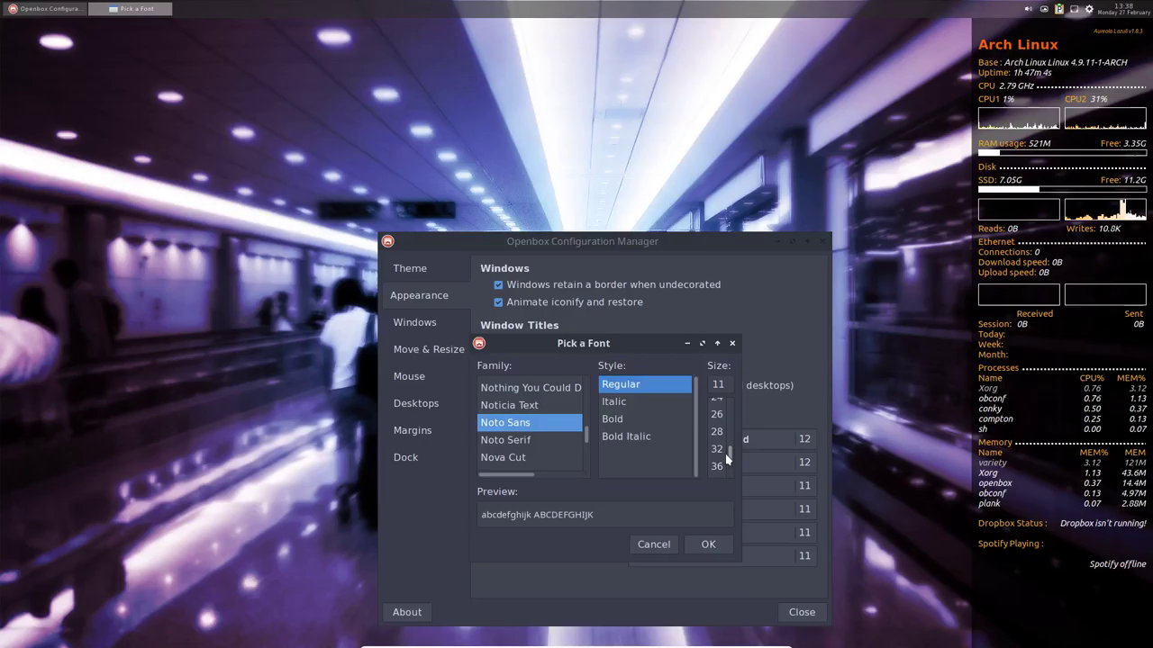
left_click_drag(729, 455, 732, 420)
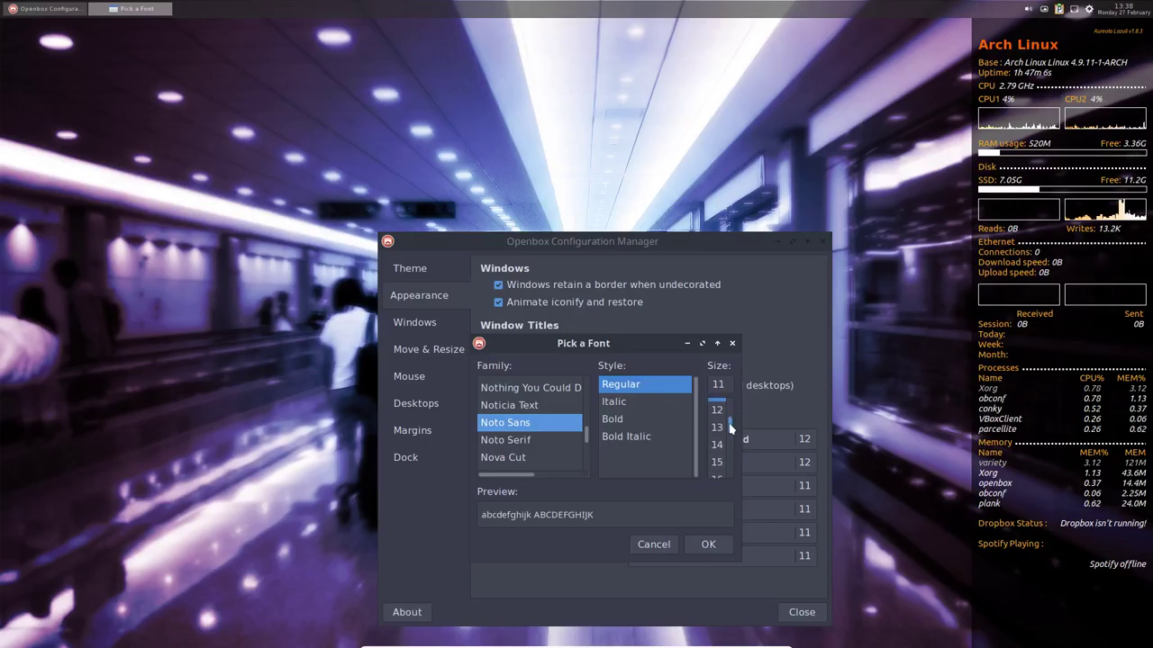
left_click(717, 410)
left_click(717, 546)
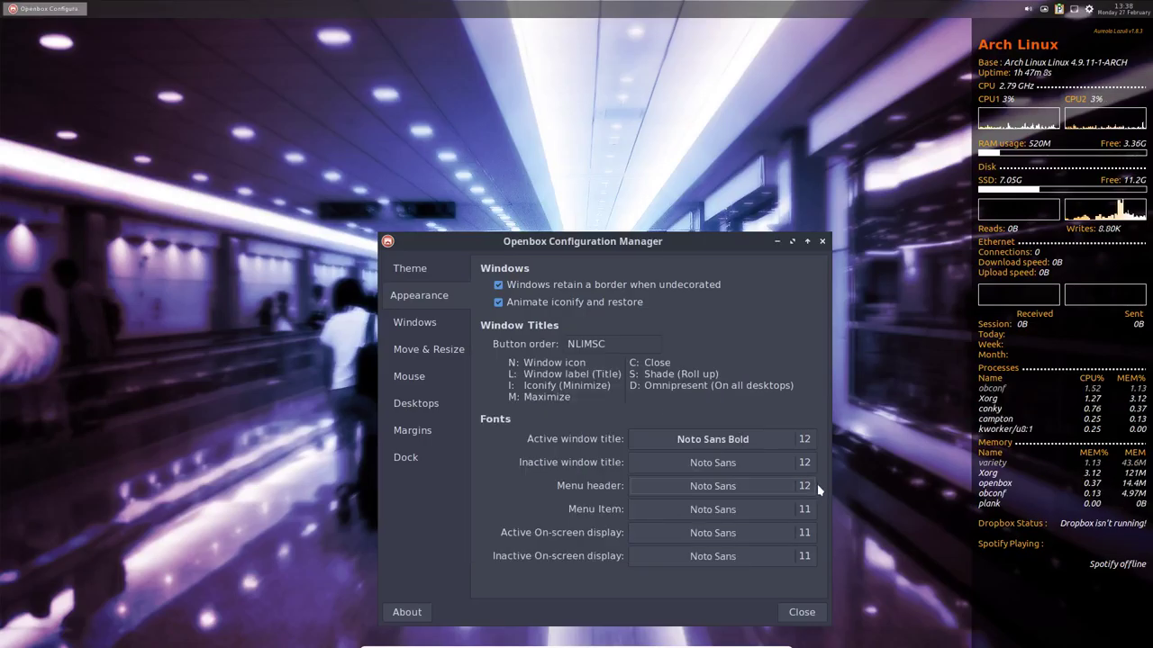
Set the menu item font size to 12 and close the Openbox settings.
left_click(804, 510)
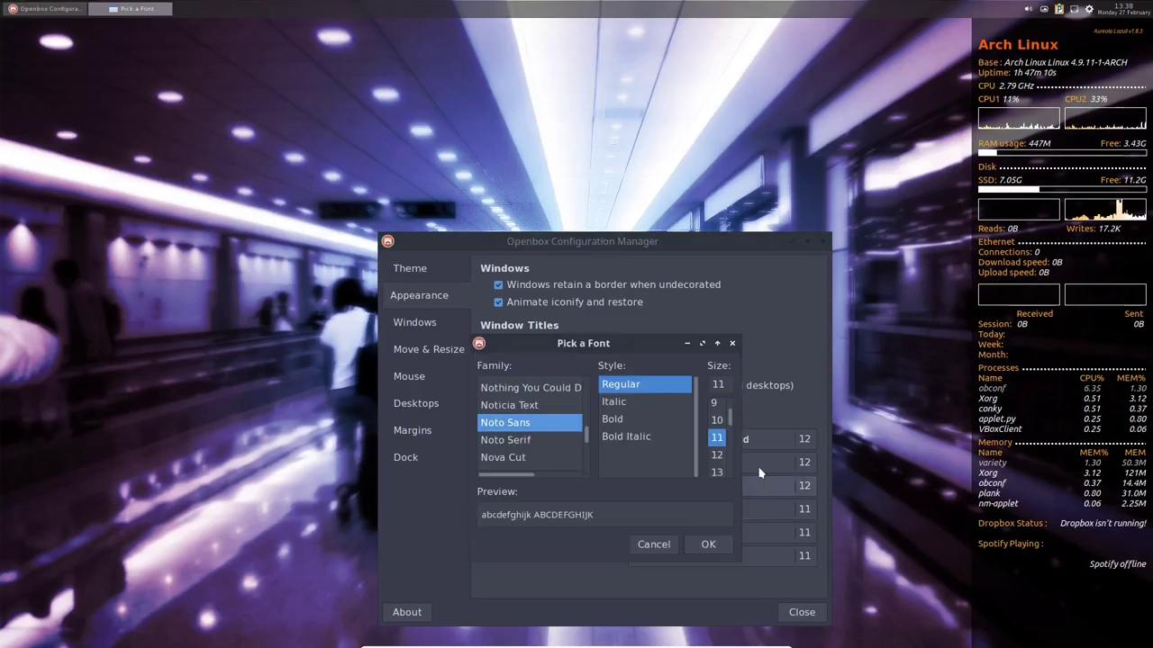
left_click(717, 455)
left_click(711, 545)
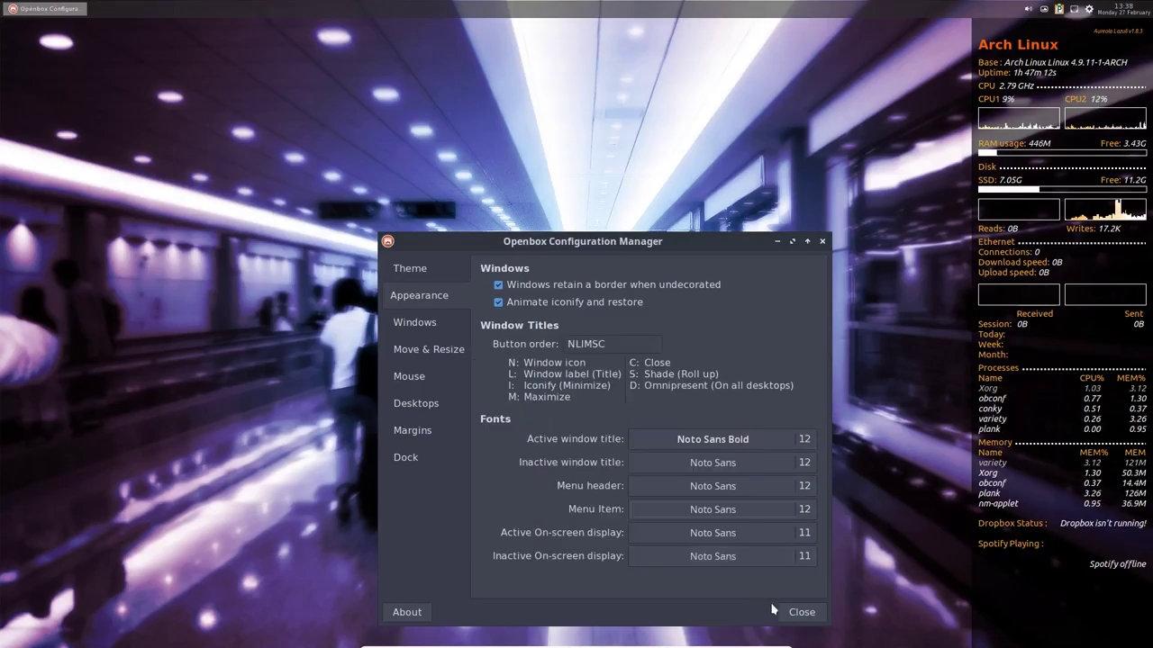
left_click(800, 613)
right_click(348, 264)
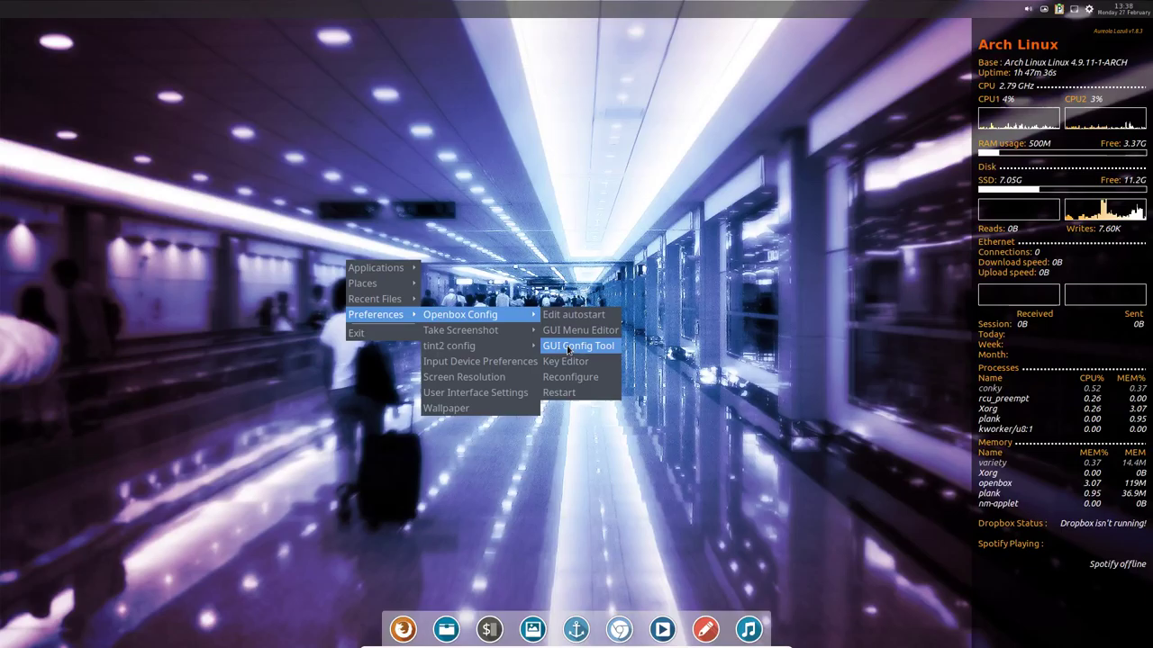
mouse_move(377, 267)
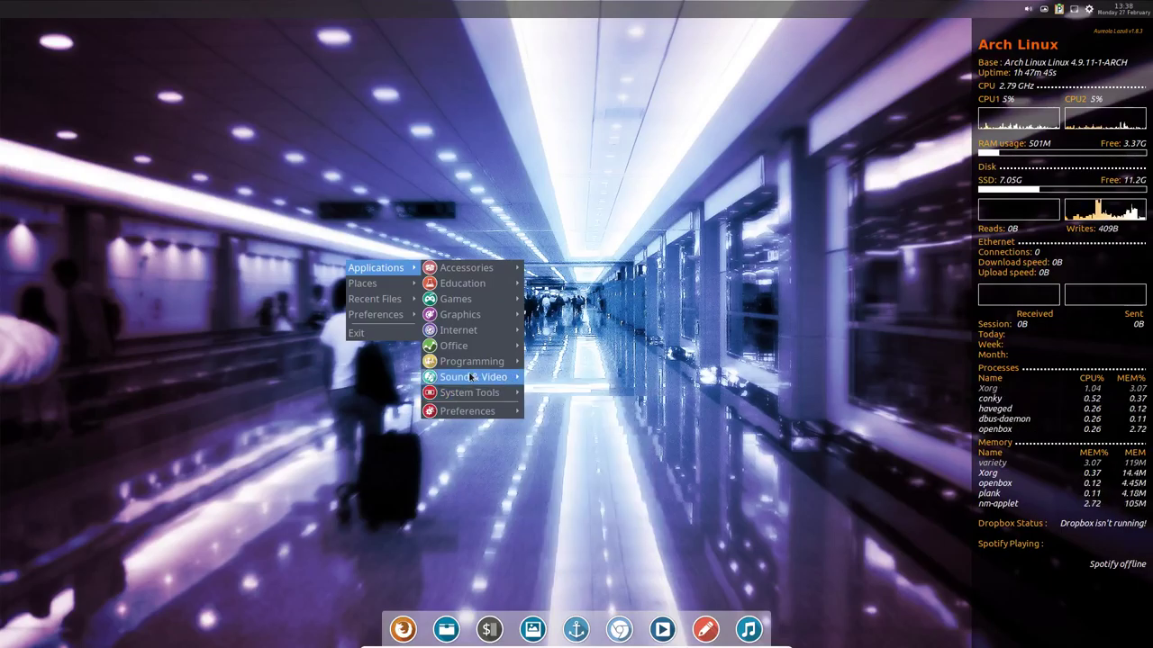
mouse_move(466, 411)
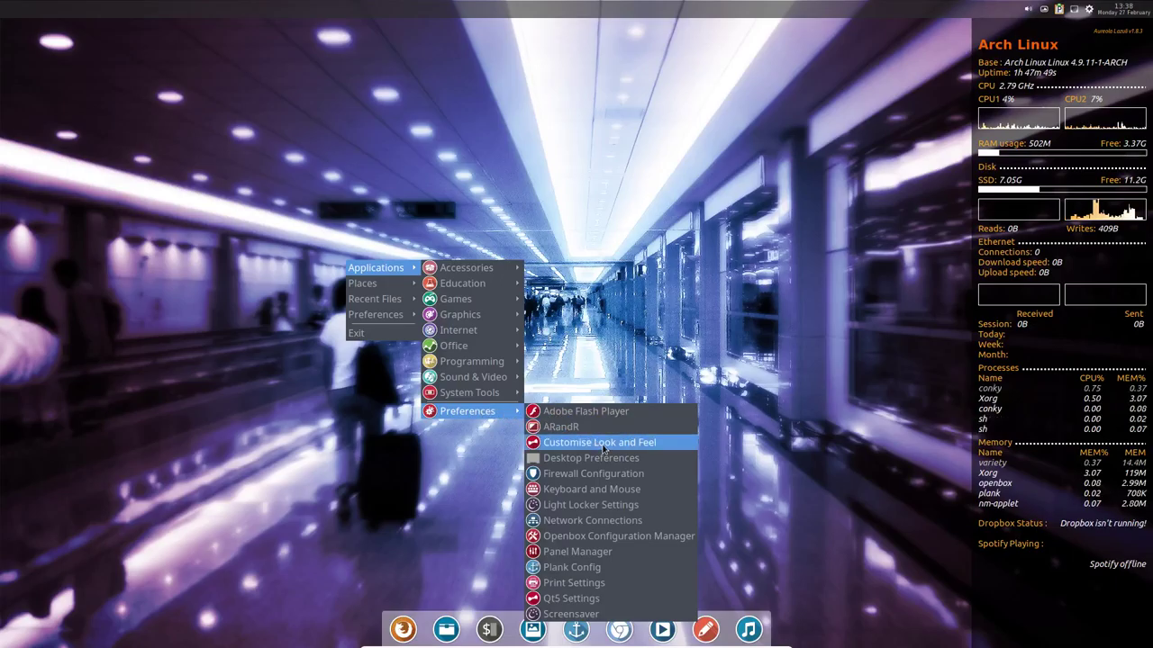
left_click(604, 449)
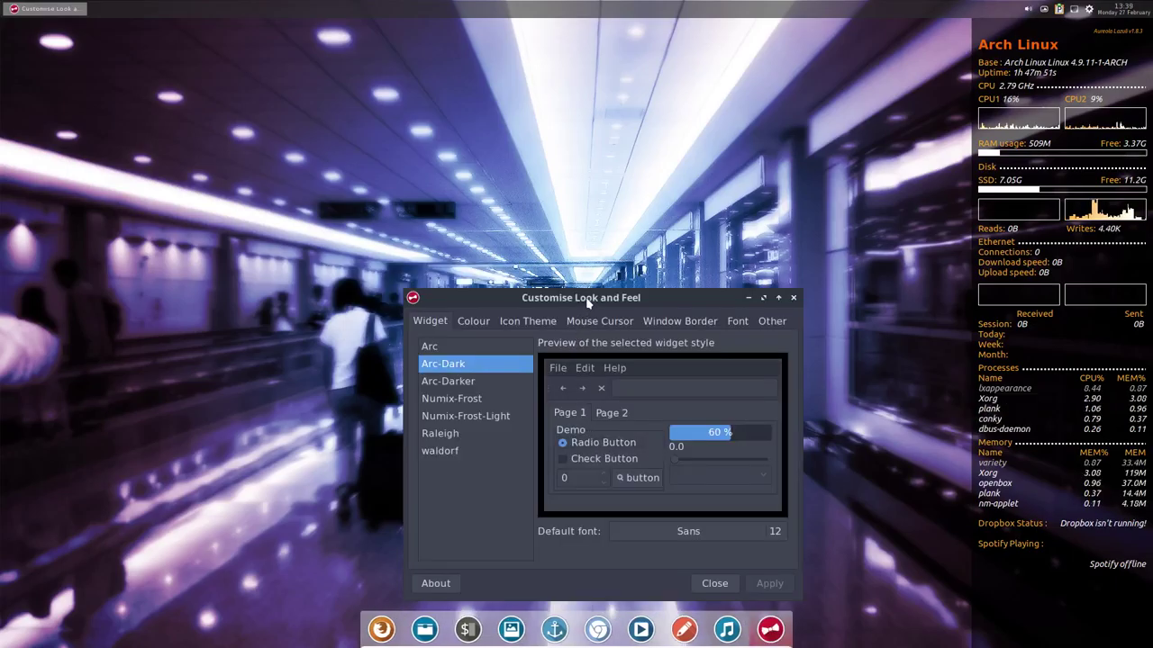
left_click_drag(587, 303, 494, 141)
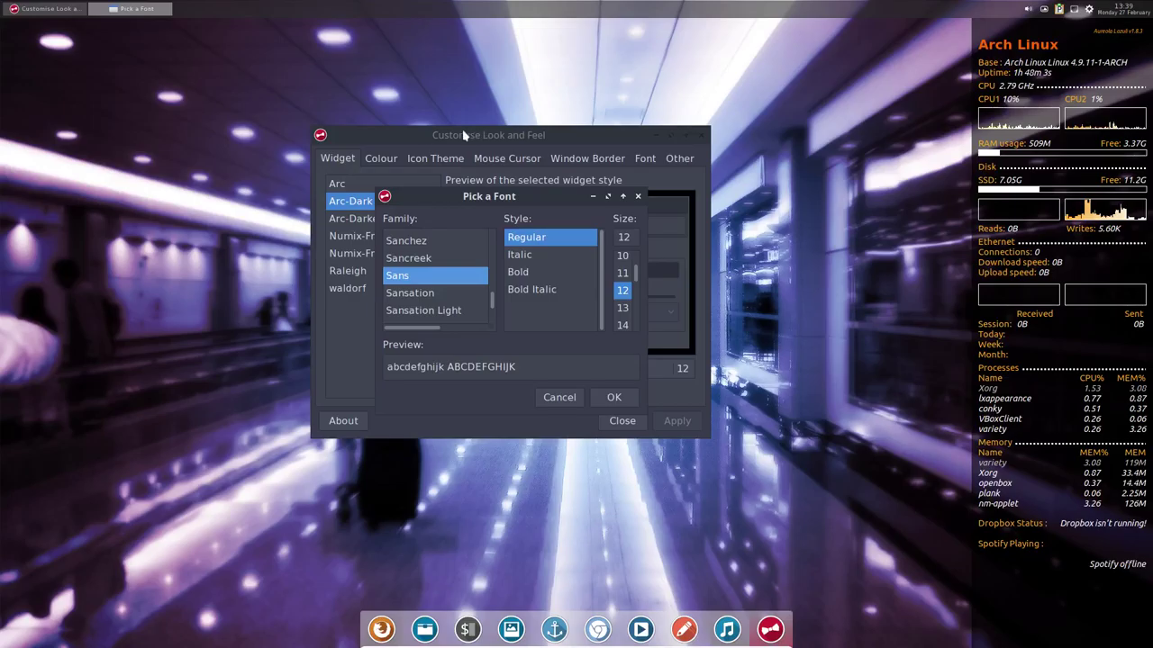
left_click(614, 399)
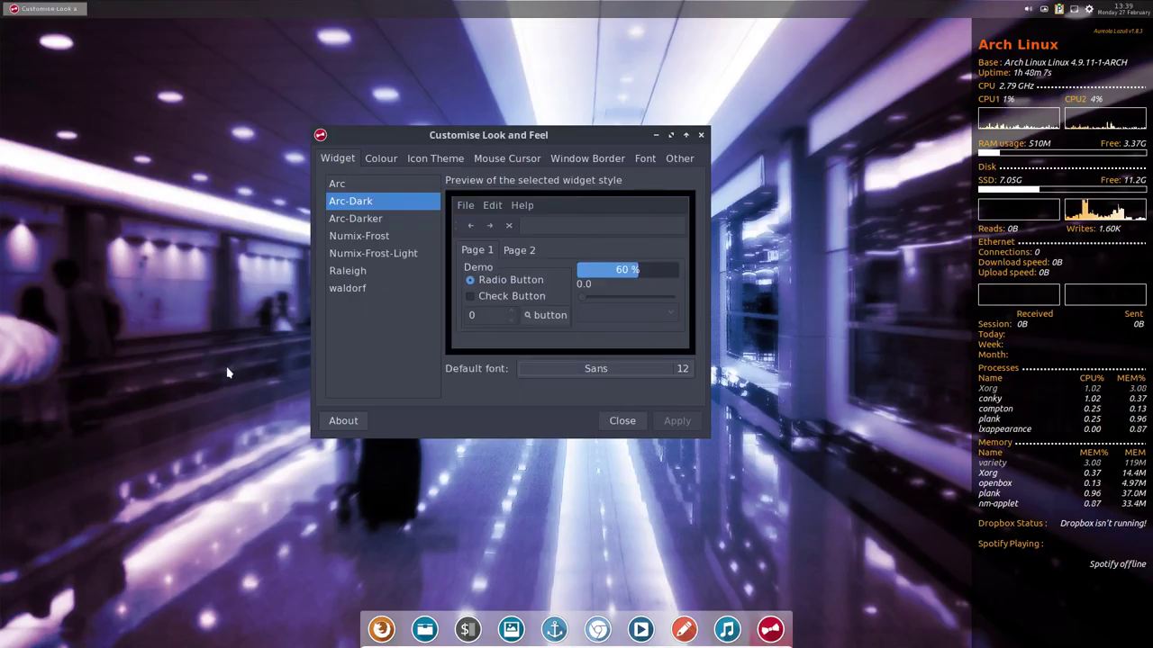
left_click(387, 154)
left_click(429, 156)
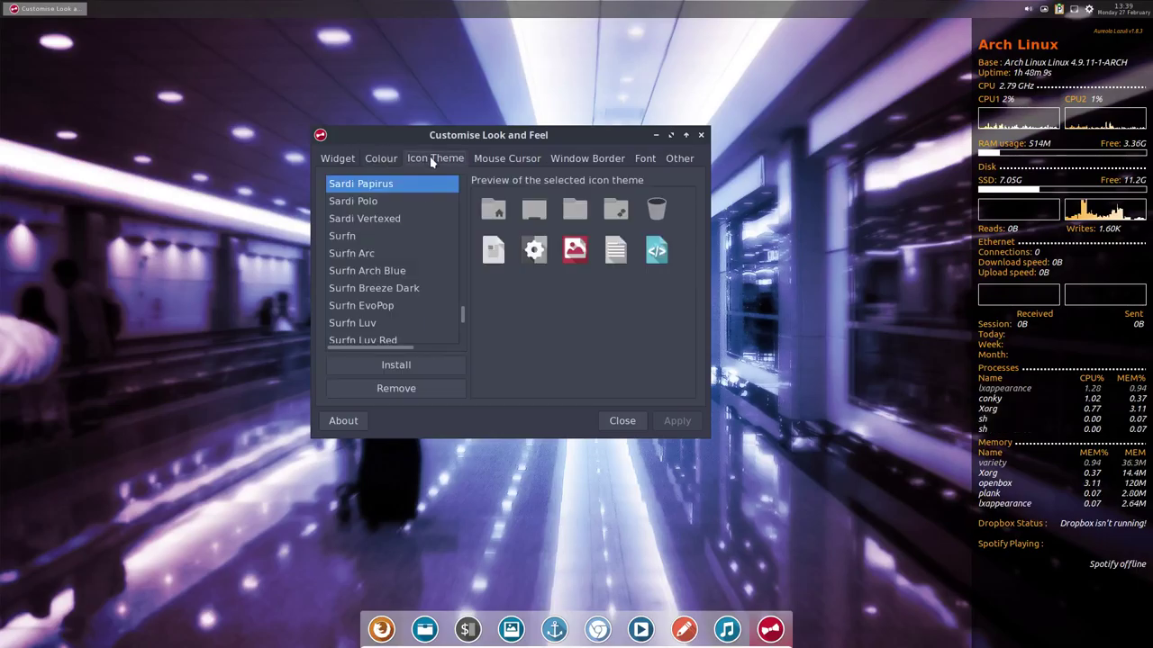
left_click(482, 160)
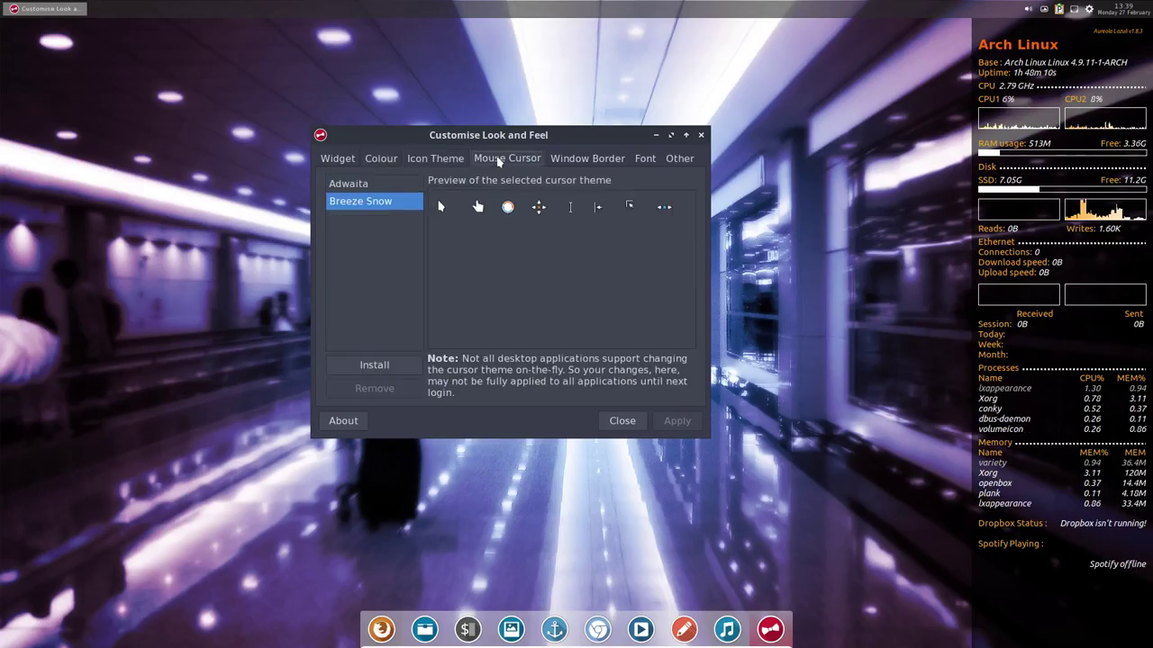
left_click(577, 160)
left_click(645, 161)
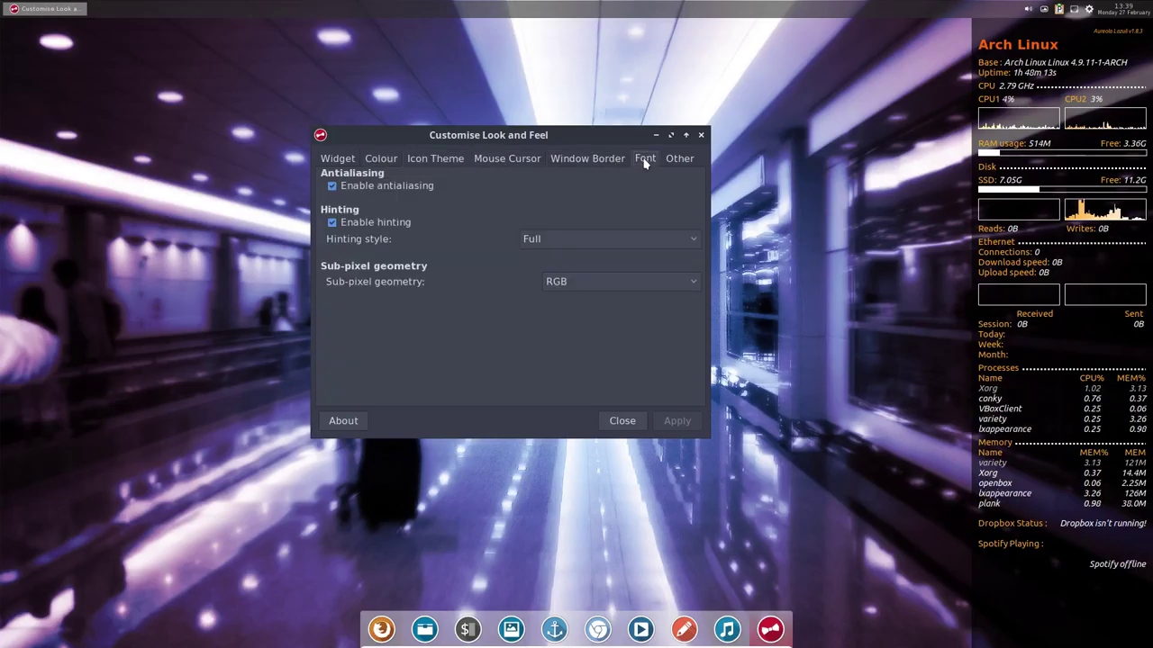
left_click(677, 160)
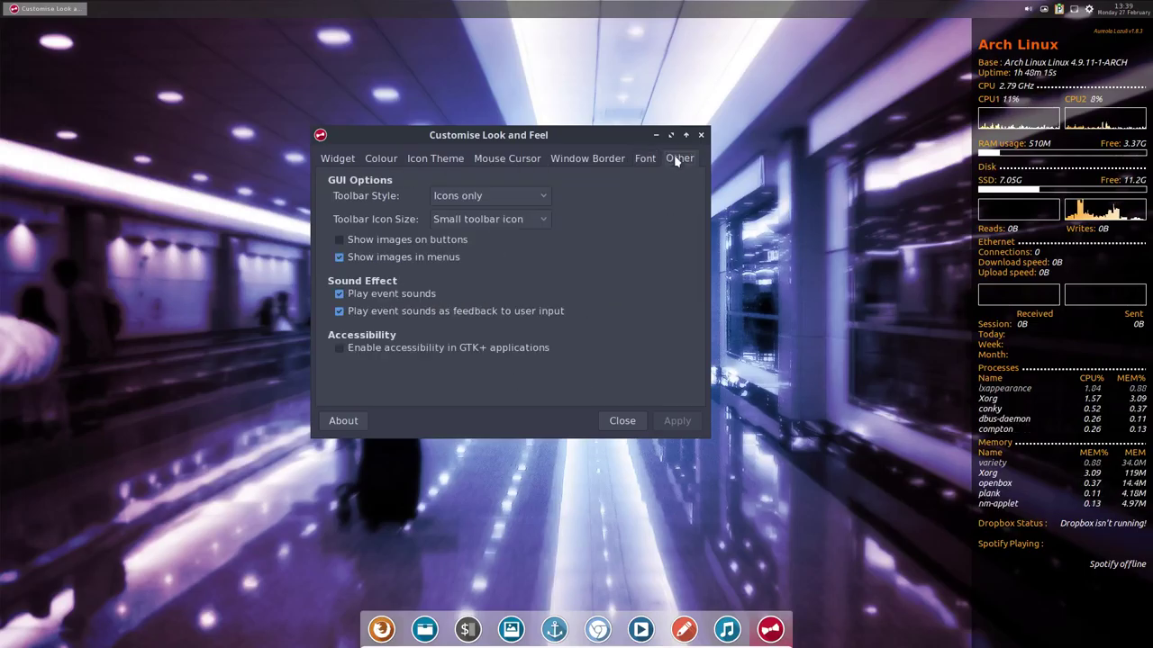
left_click(621, 421)
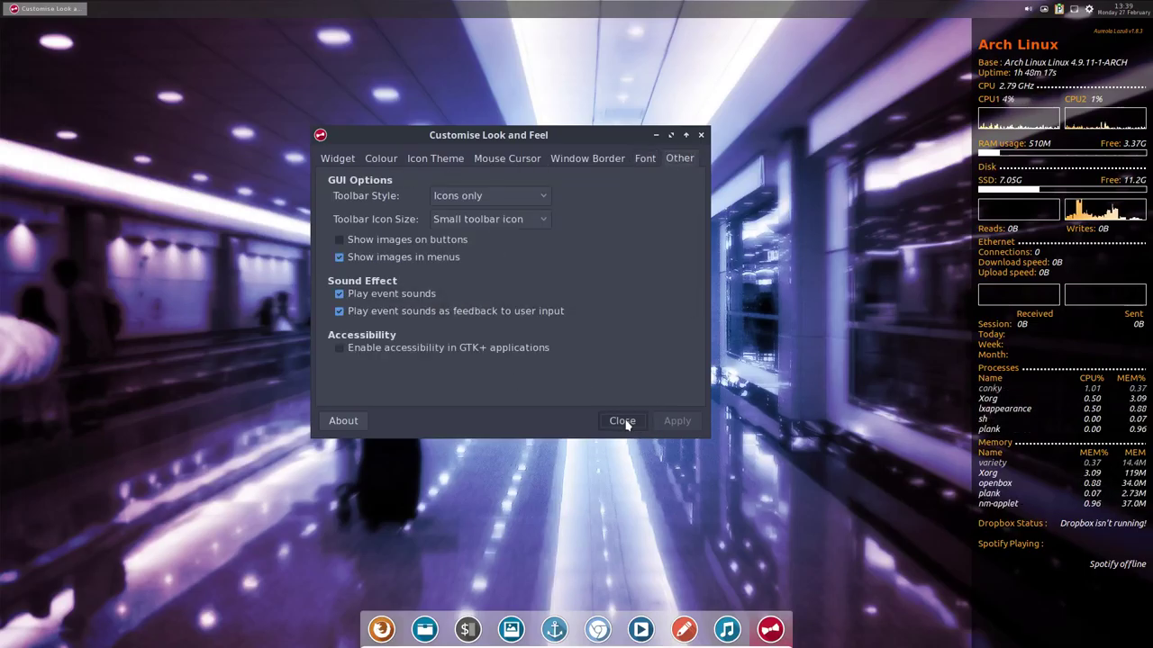
right_click(295, 225)
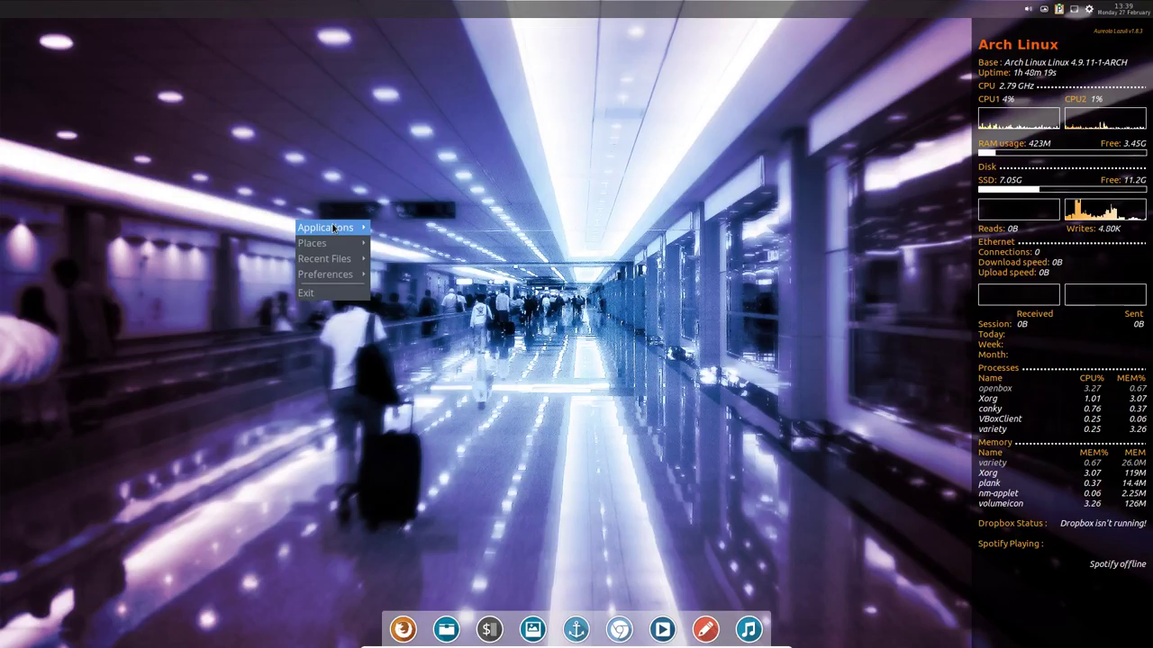
Launch LXTerminal from the dock, move it higher, and start the file manager.
mouse_move(326, 228)
left_click(441, 442)
left_click(489, 626)
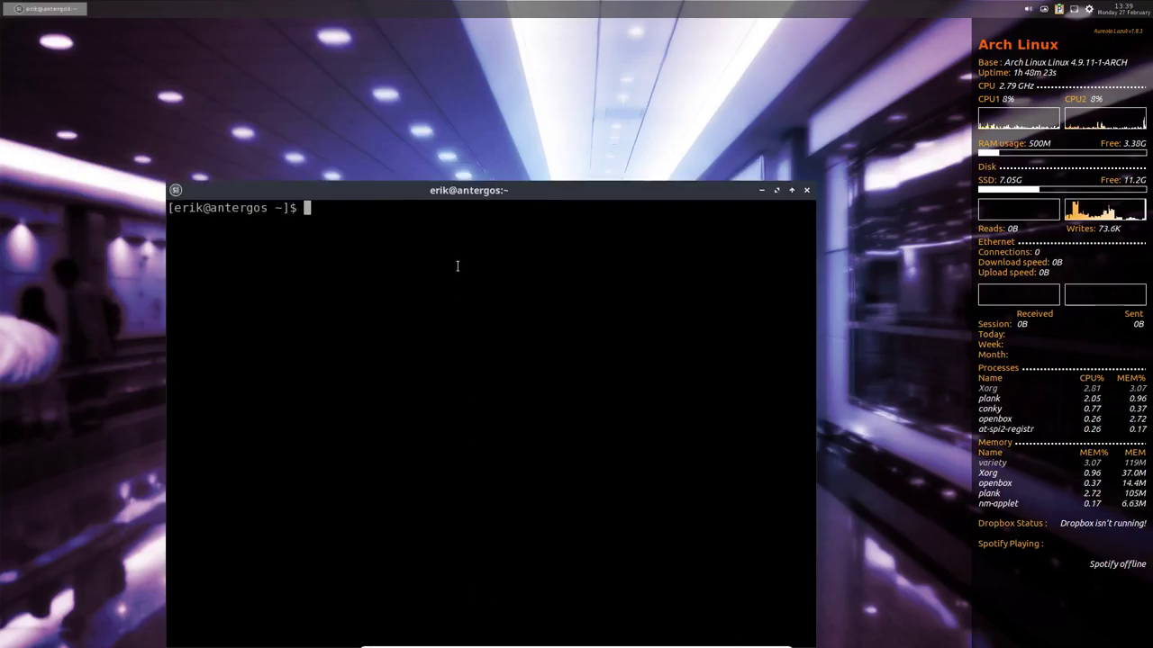
left_click_drag(456, 196, 448, 88)
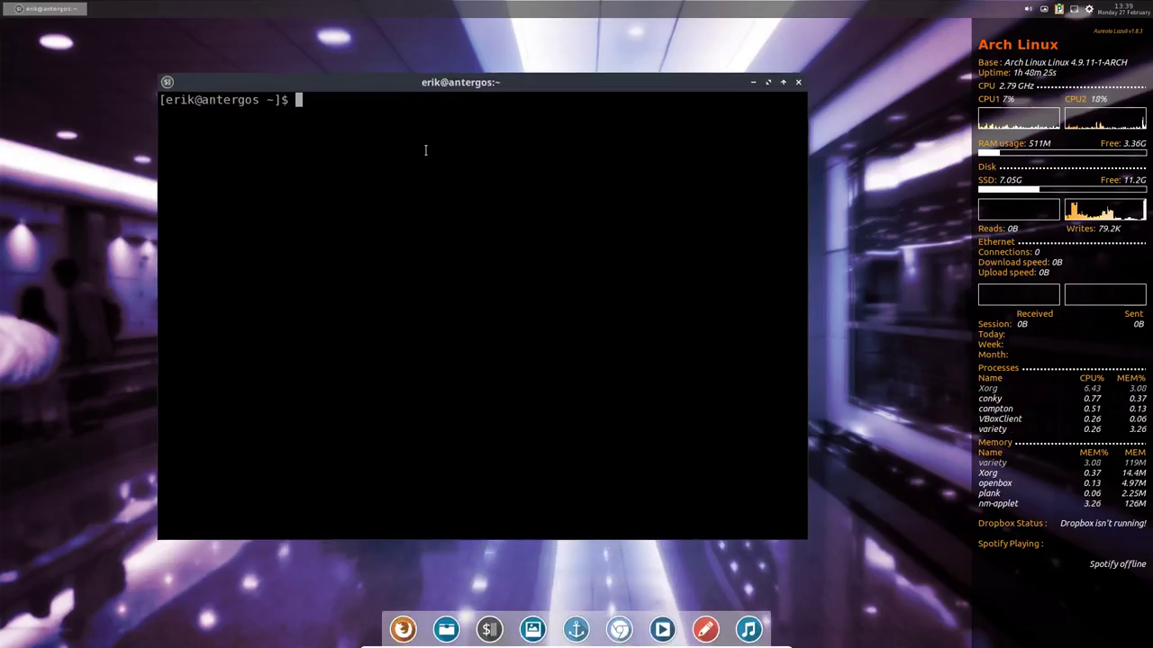
left_click(447, 623)
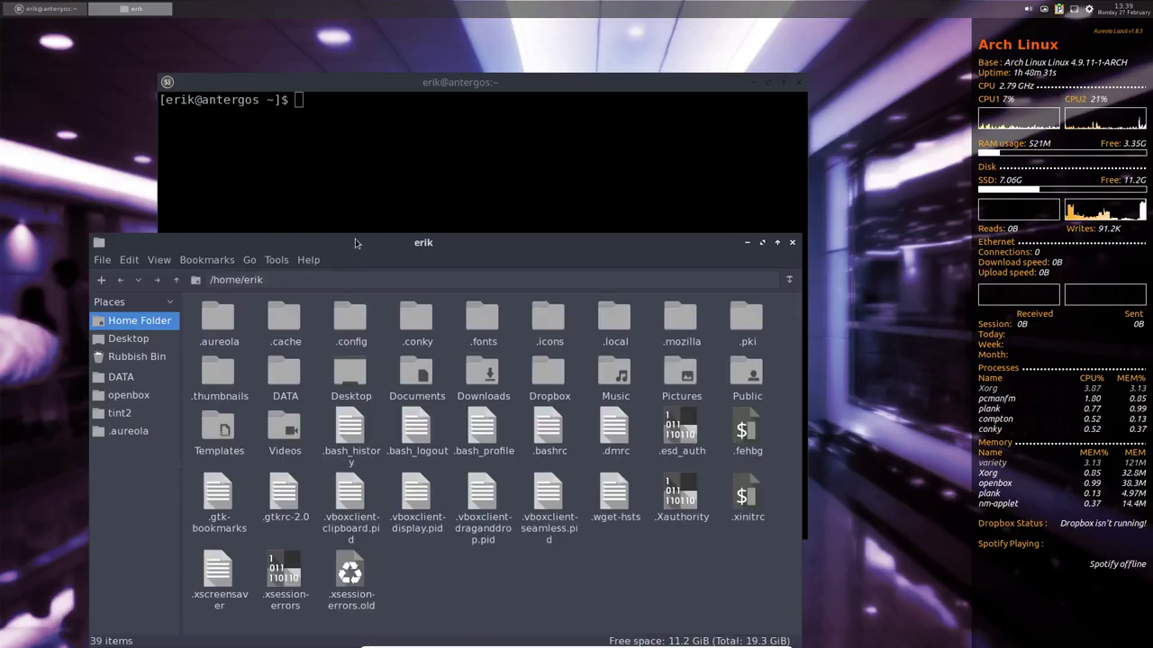
Place the PCManFM home-folder window below the terminal and test rolling it up and down.
left_click_drag(355, 242, 405, 121)
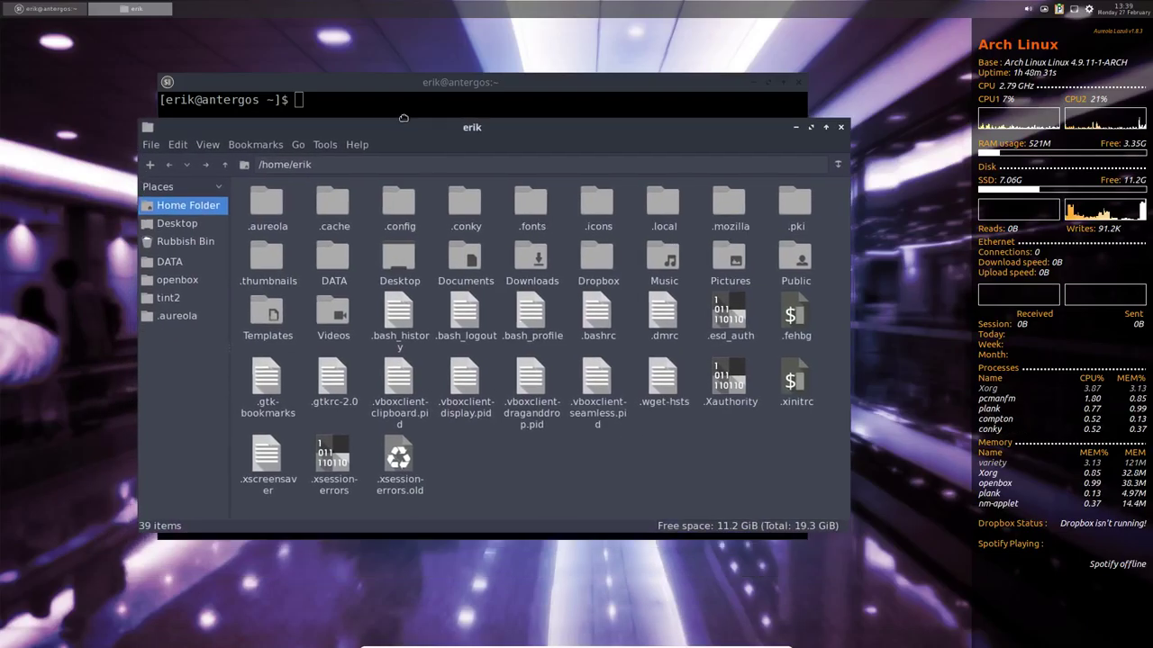
left_click(358, 139)
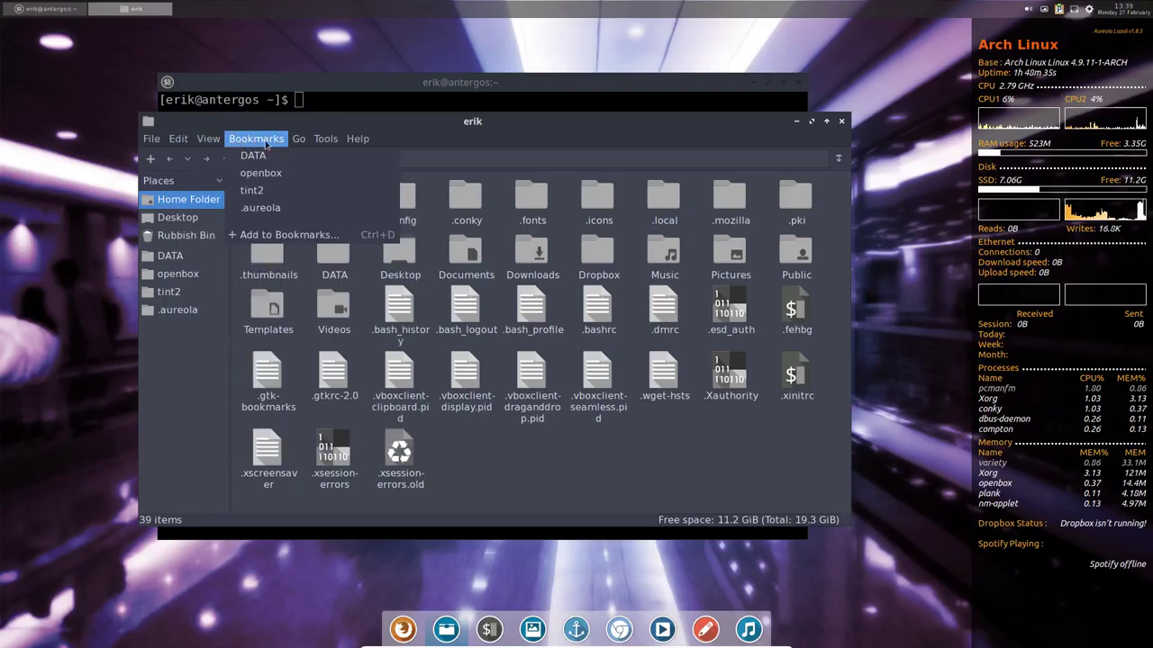
left_click(478, 141)
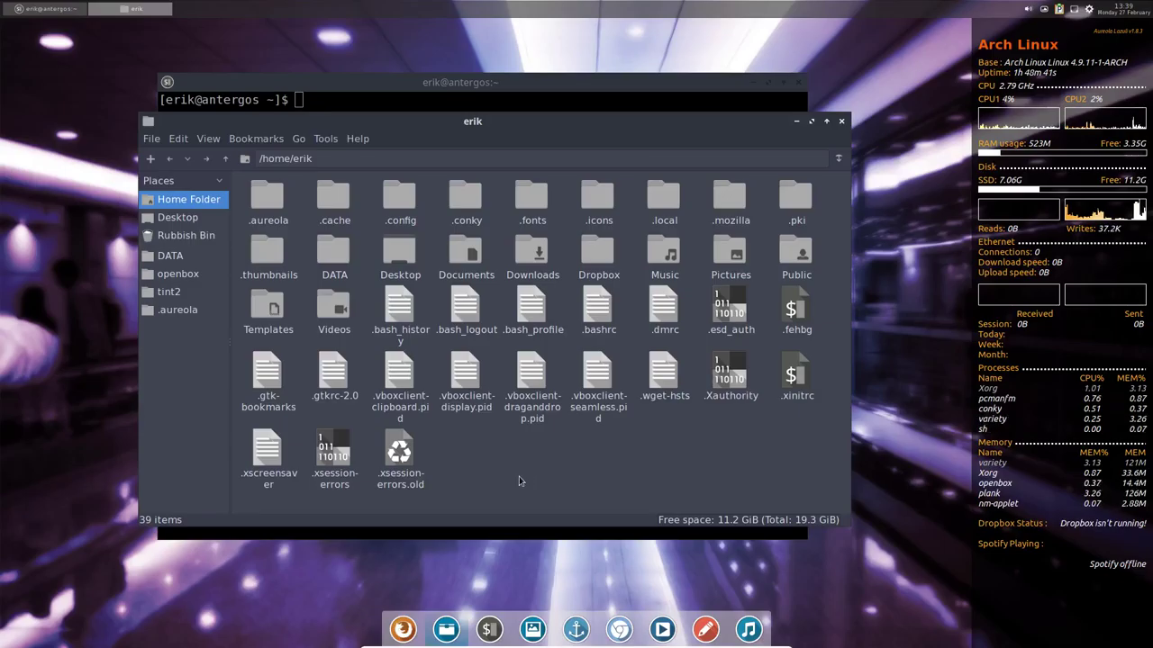
left_click_drag(611, 121, 599, 200)
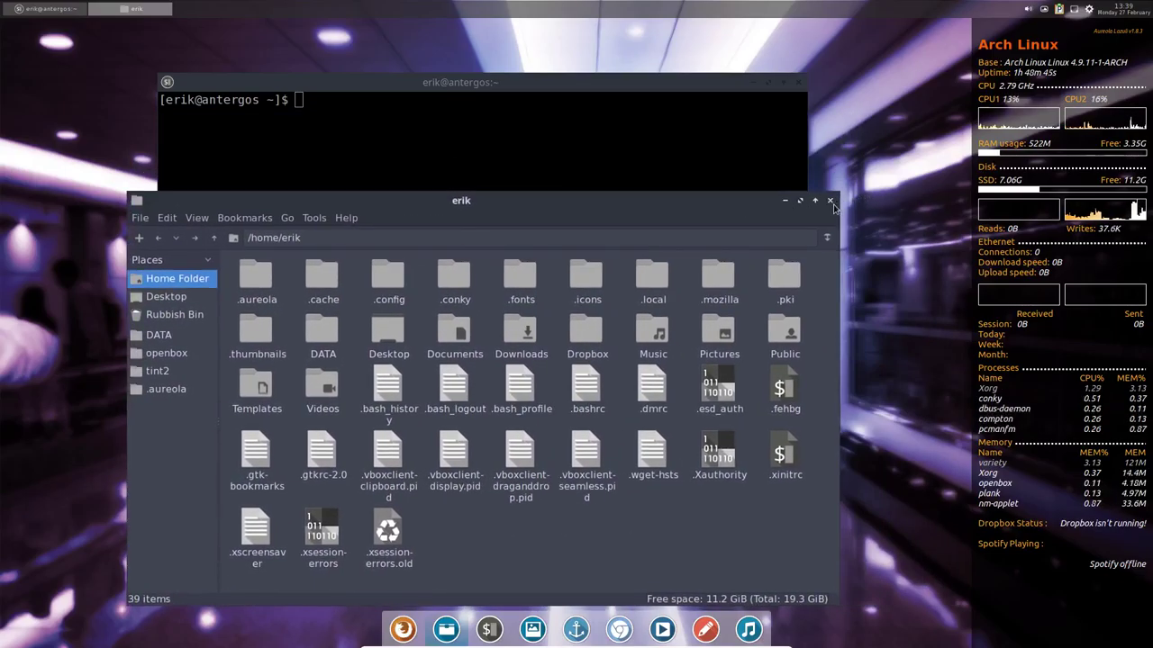
left_click(817, 204)
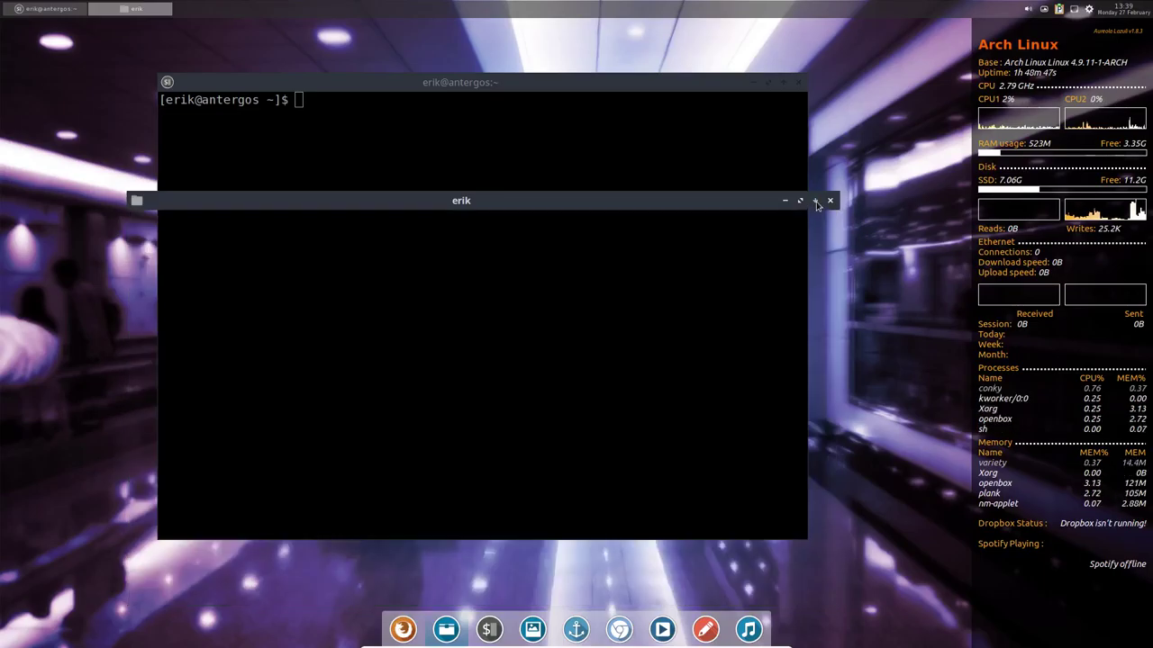
left_click(817, 203)
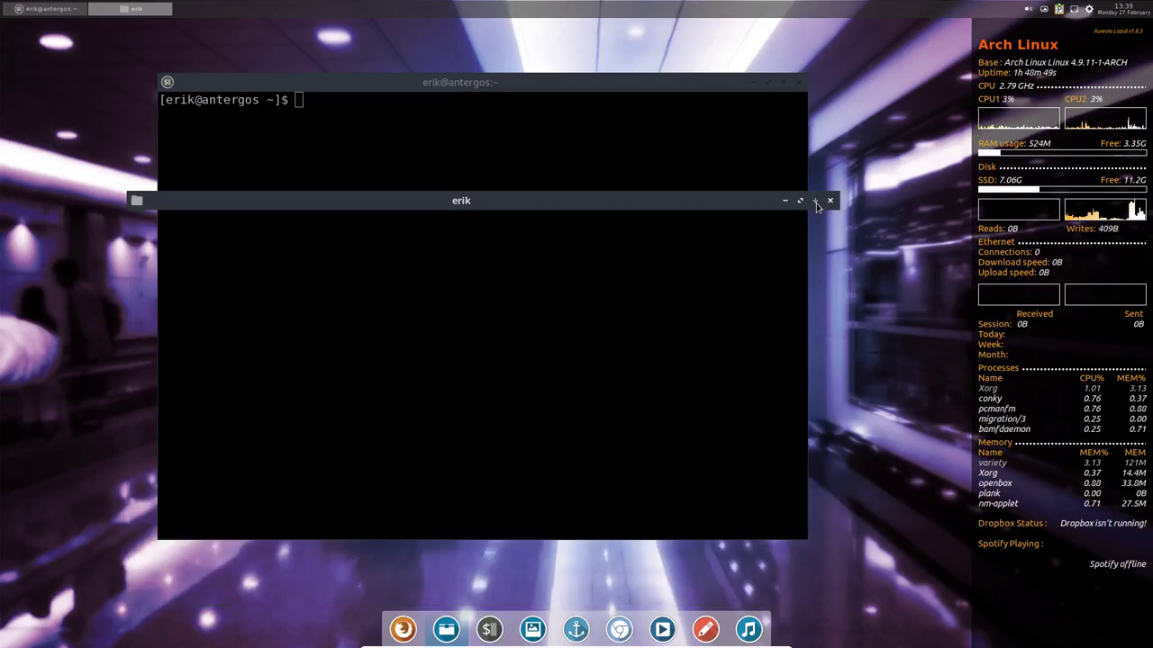
left_click(817, 204)
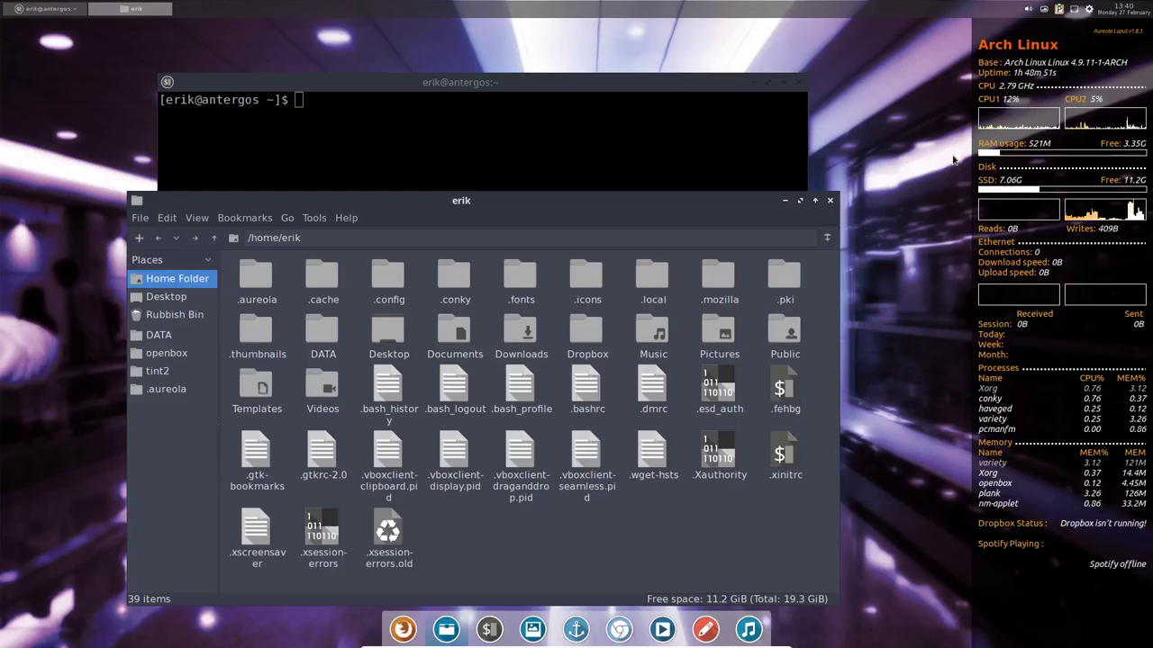